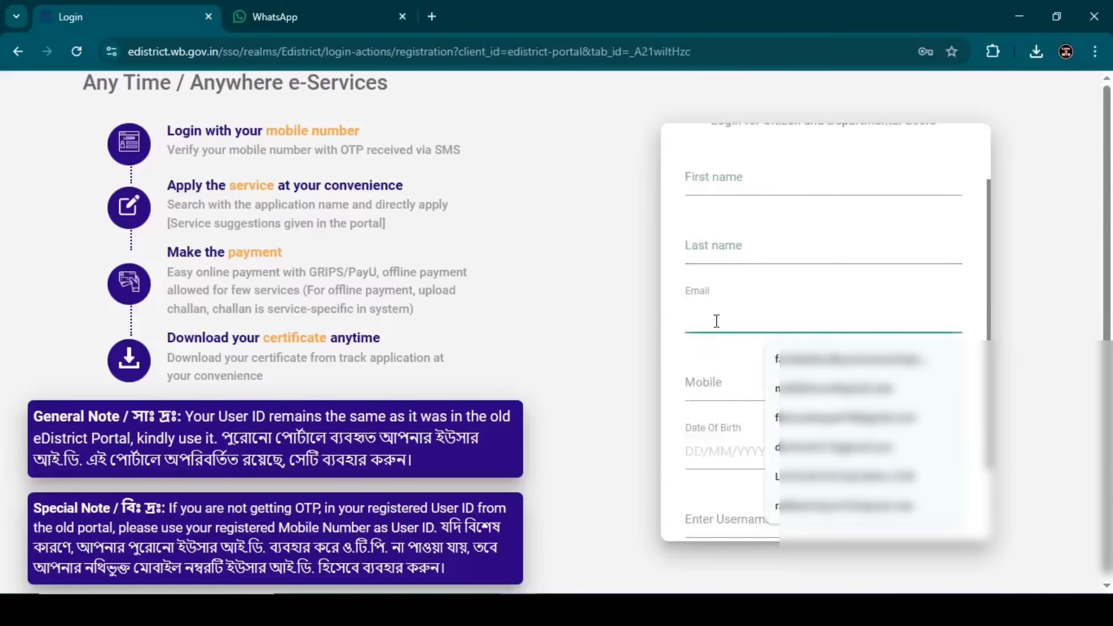
- Enter a username in the registration form, leaving the date of birth unset
click(721, 390)
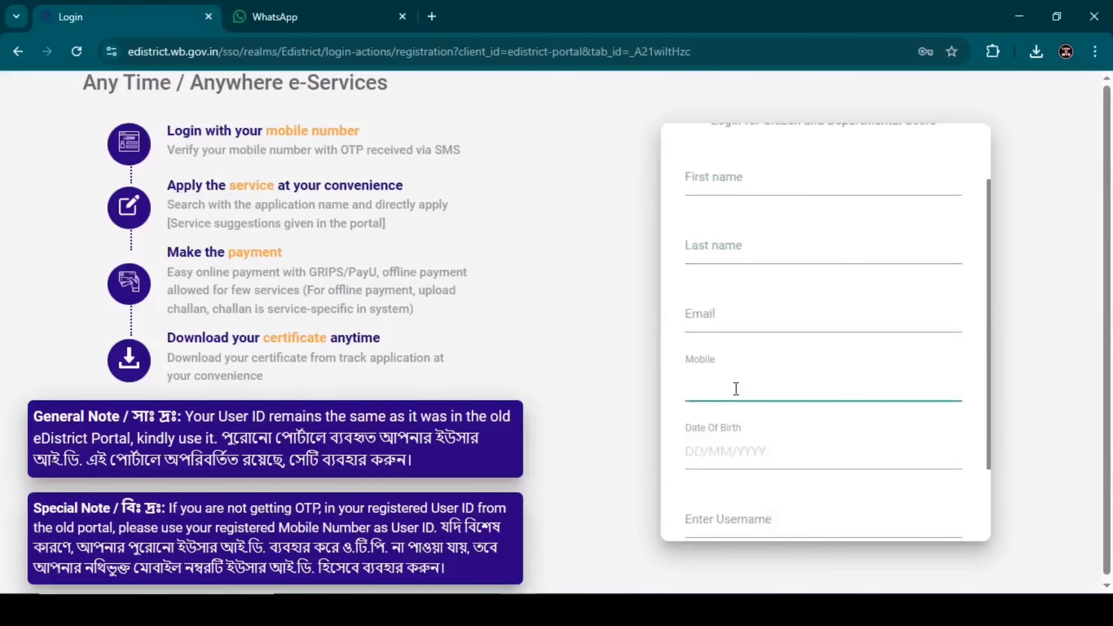
scroll(735, 387, down, 2)
click(733, 368)
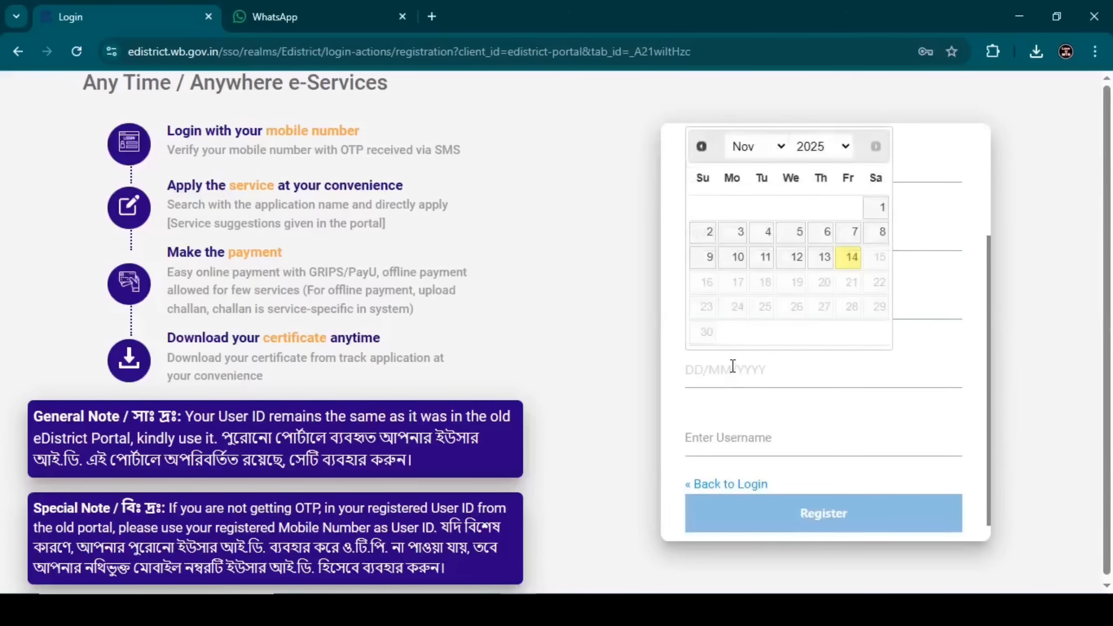
click(681, 368)
scroll(699, 377, down, 1)
click(709, 406)
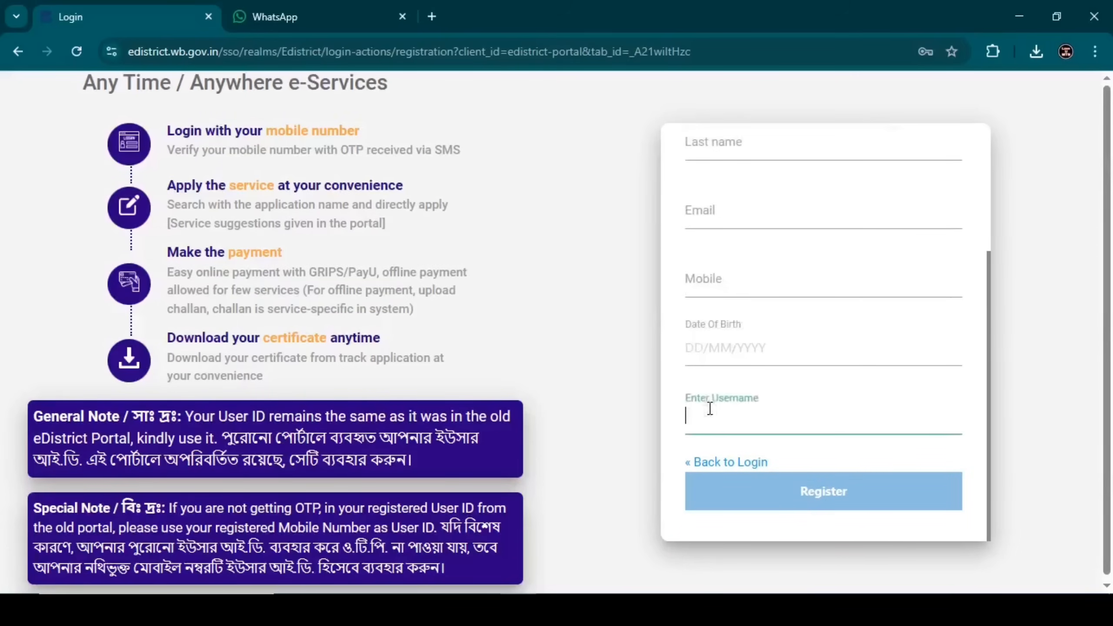
text(m)
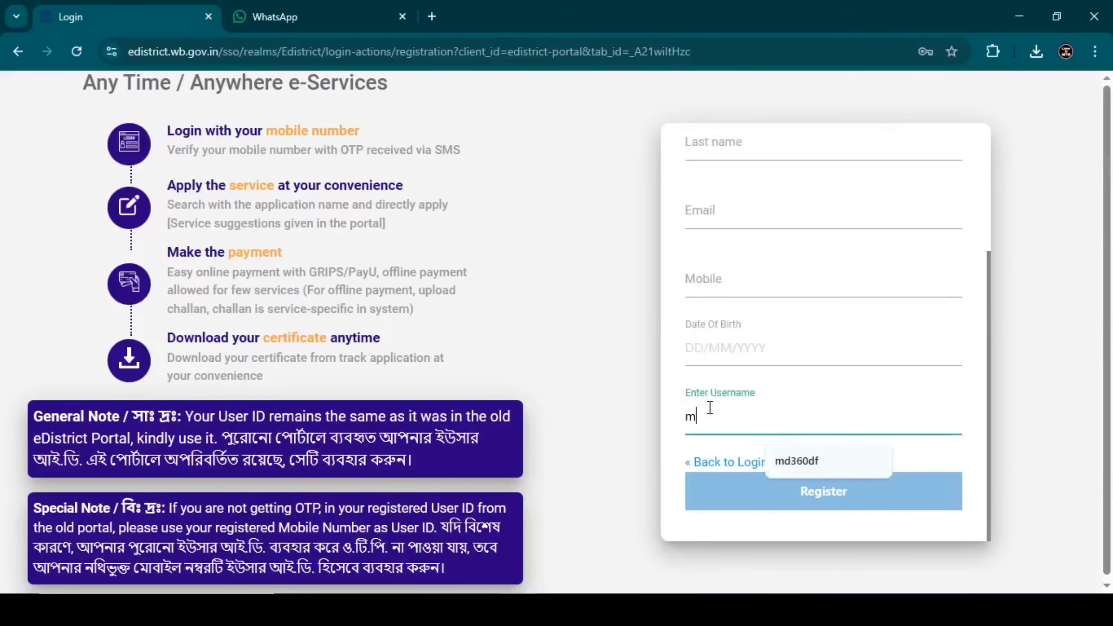
text(d3609)
click(679, 385)
scroll(680, 410, down, 1)
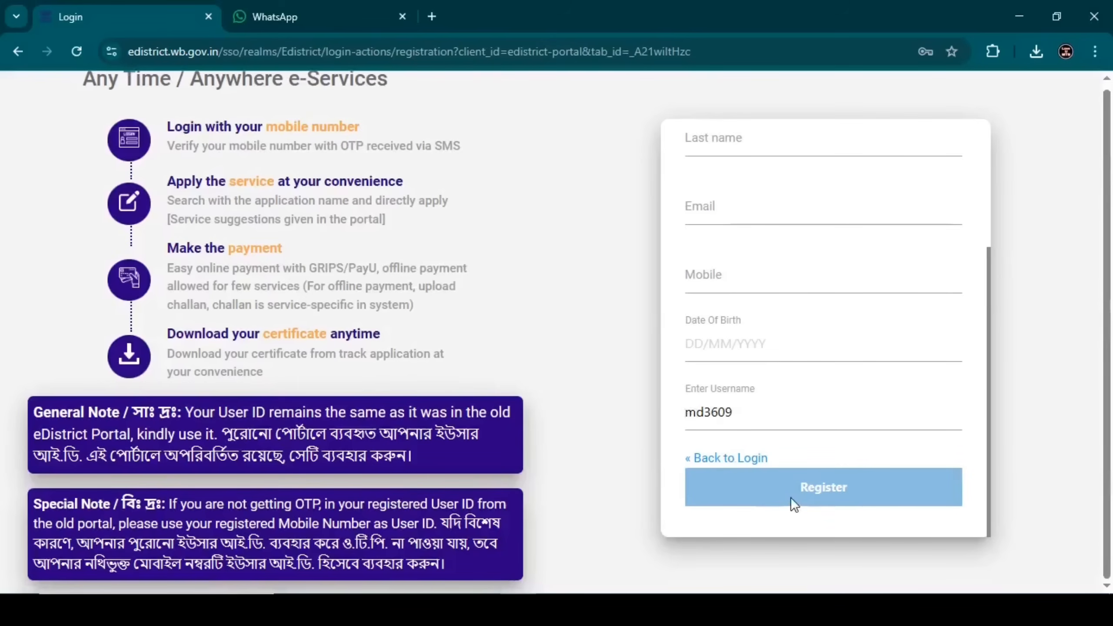
- Return to login, sign in with the captcha, and verify with the one-time password
click(708, 458)
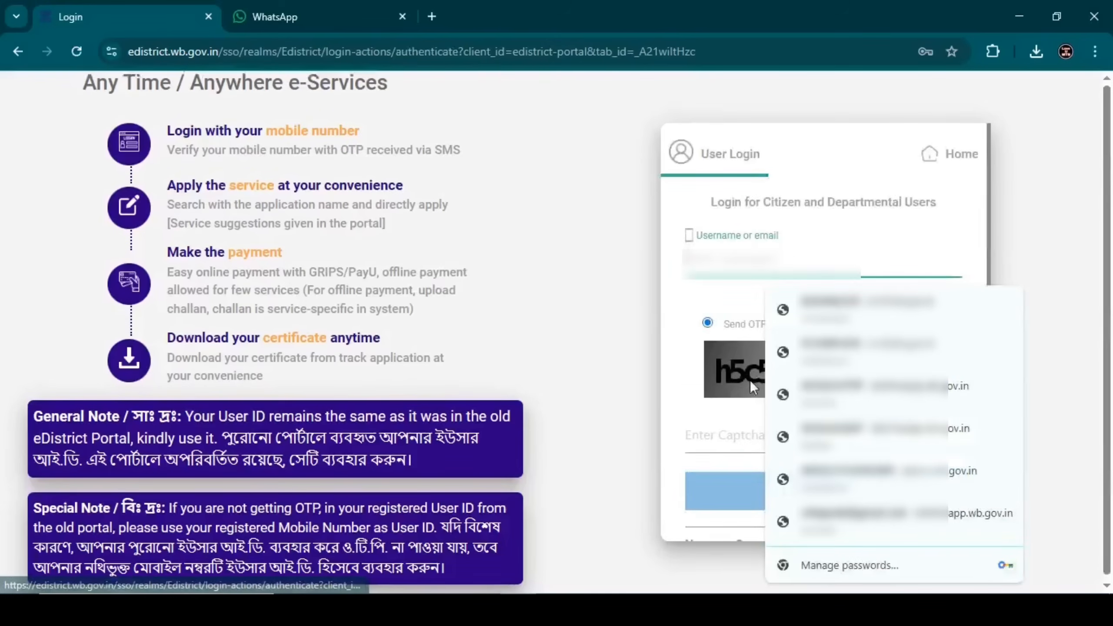
click(666, 296)
click(731, 436)
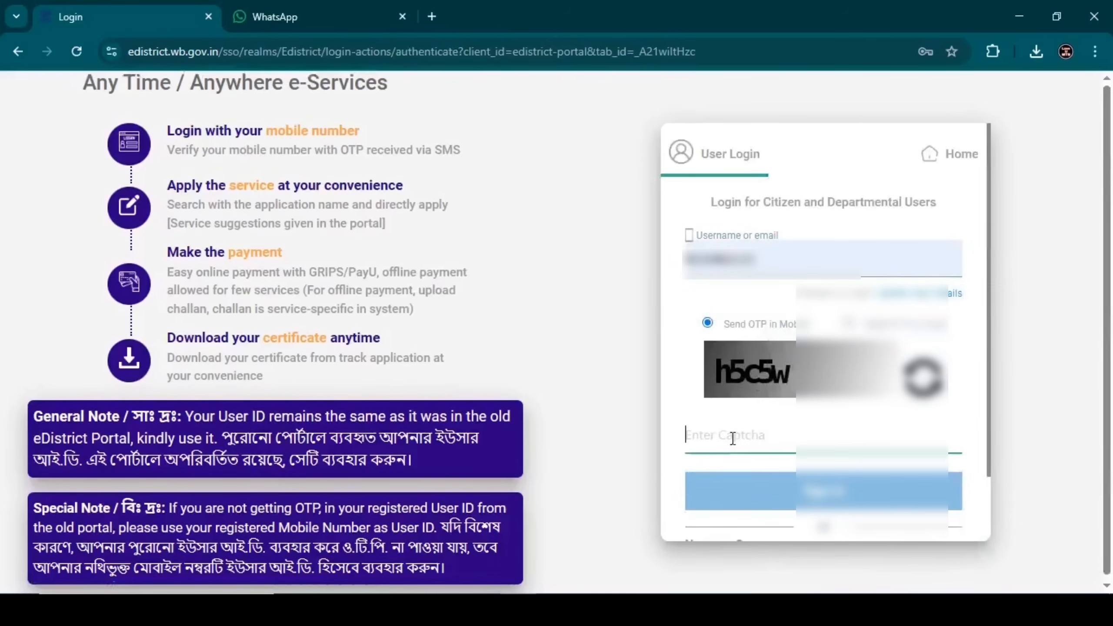
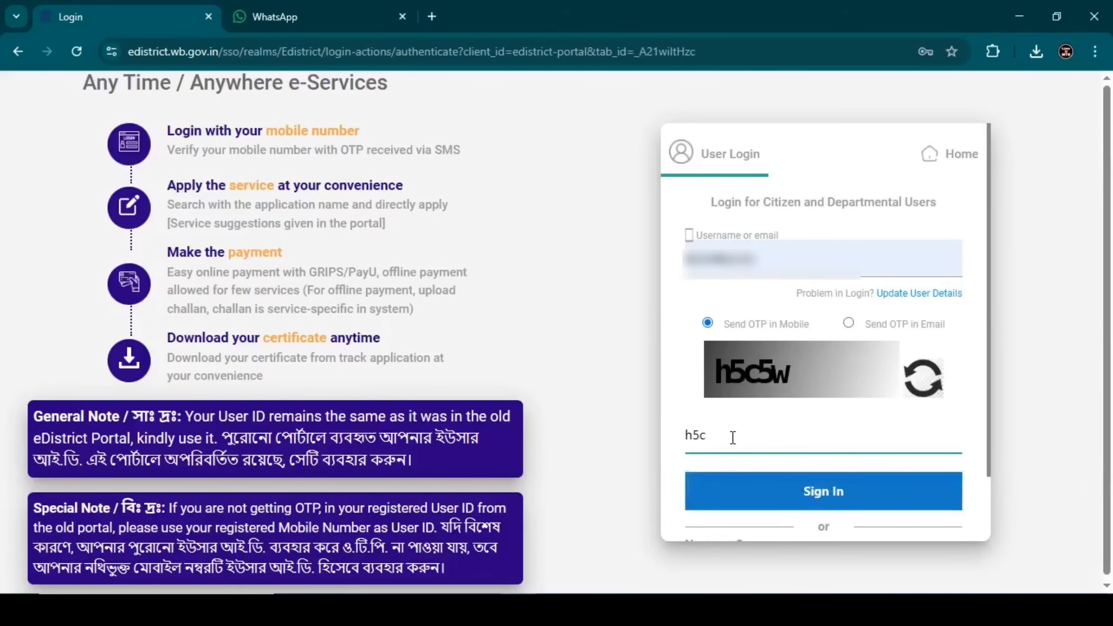
click(733, 503)
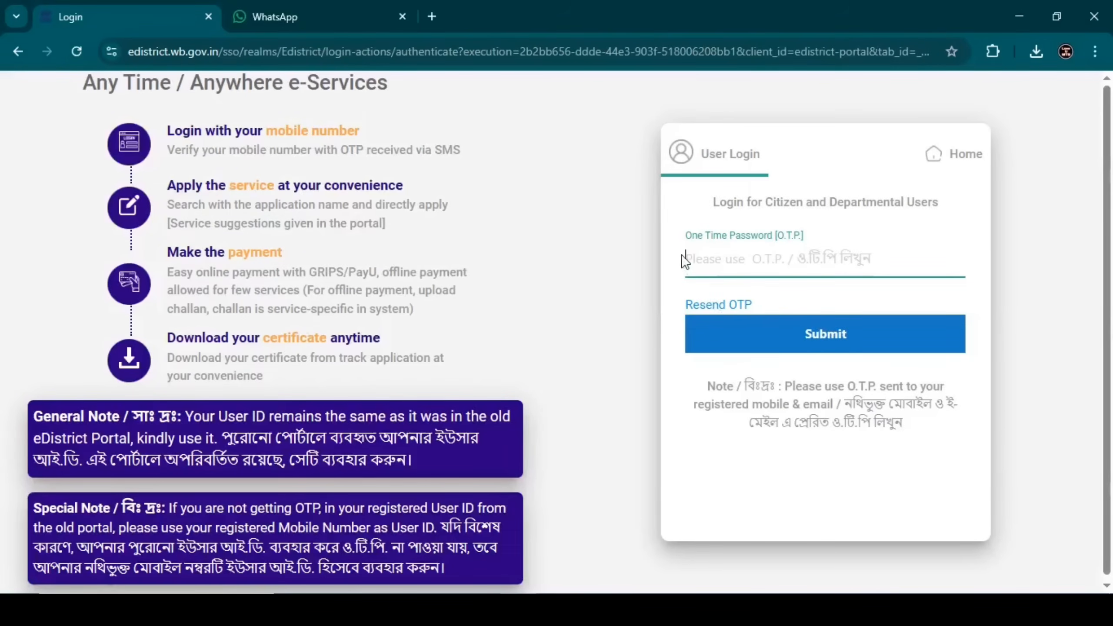
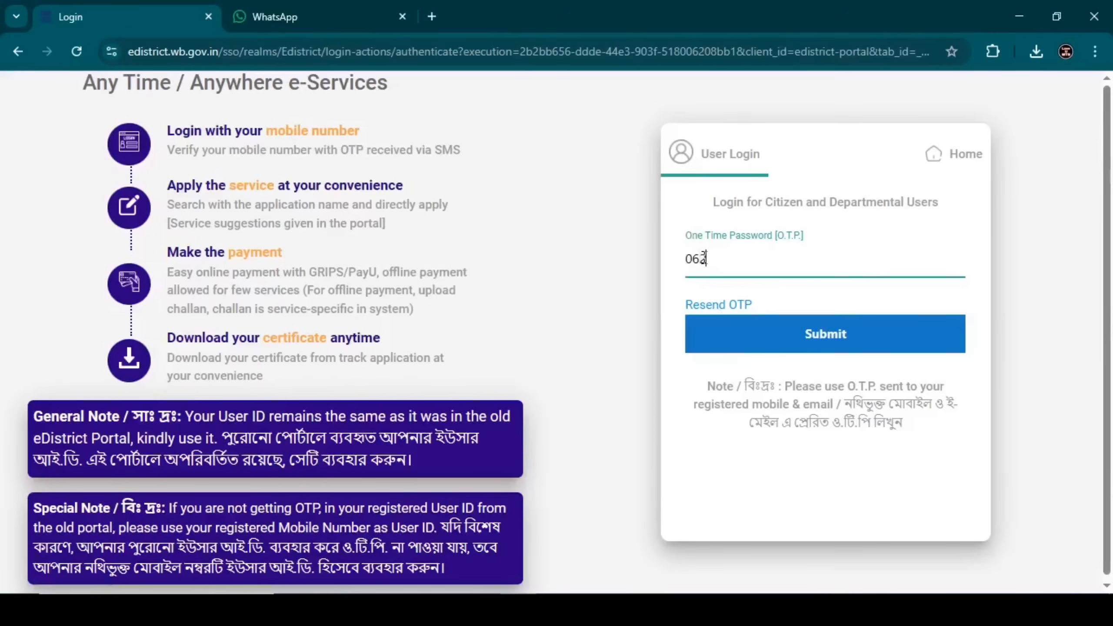
click(760, 335)
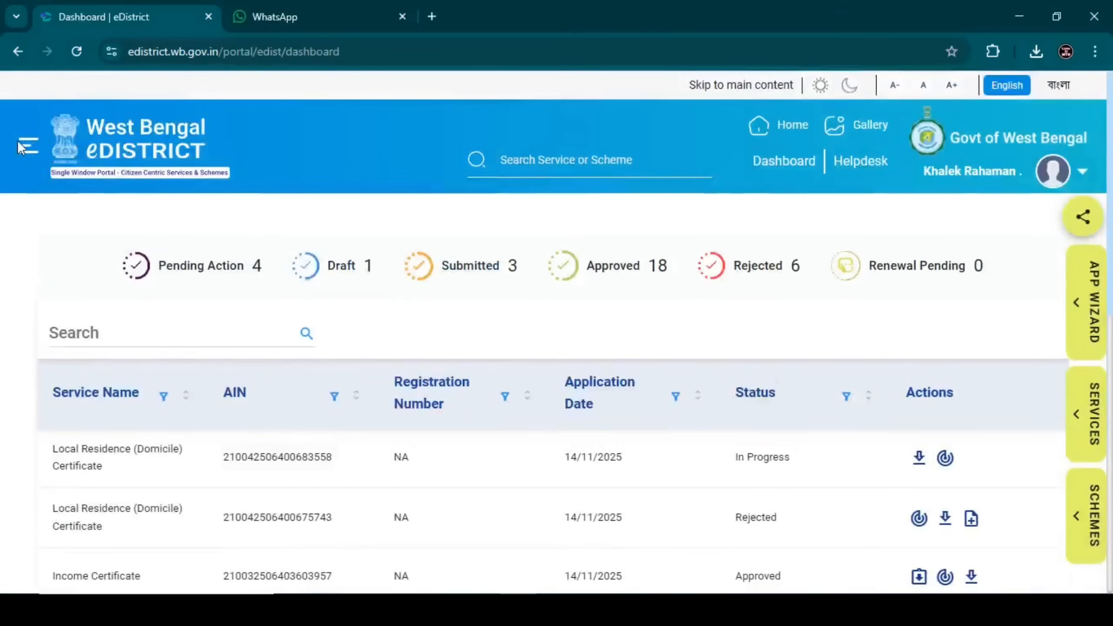
- Find Income Certificate under the Certificates services filter and accept its terms
click(24, 146)
click(60, 223)
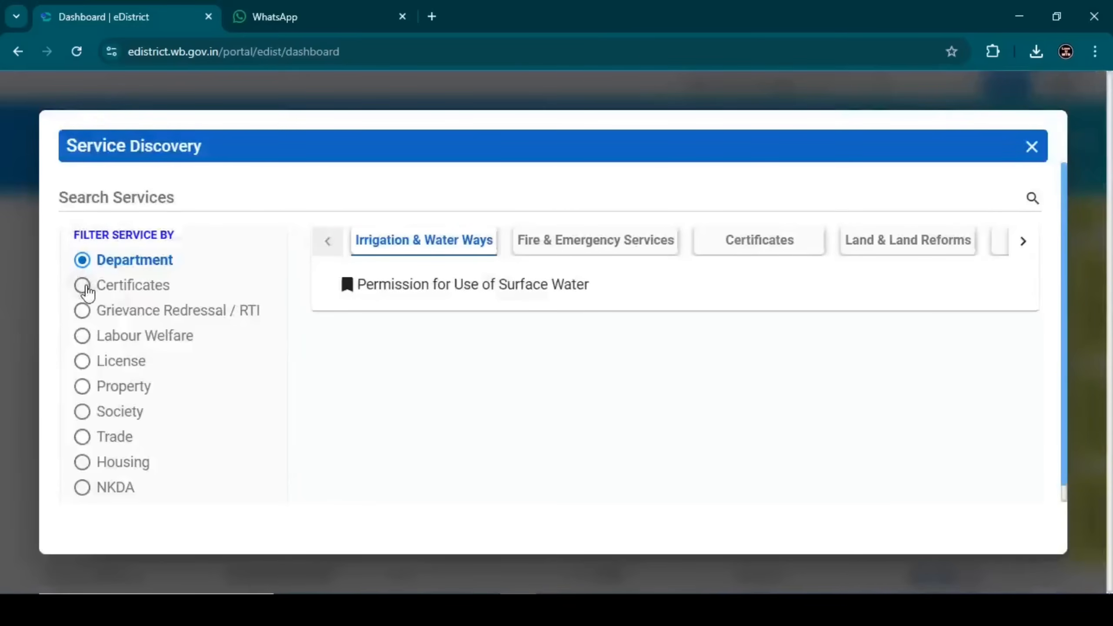
click(82, 286)
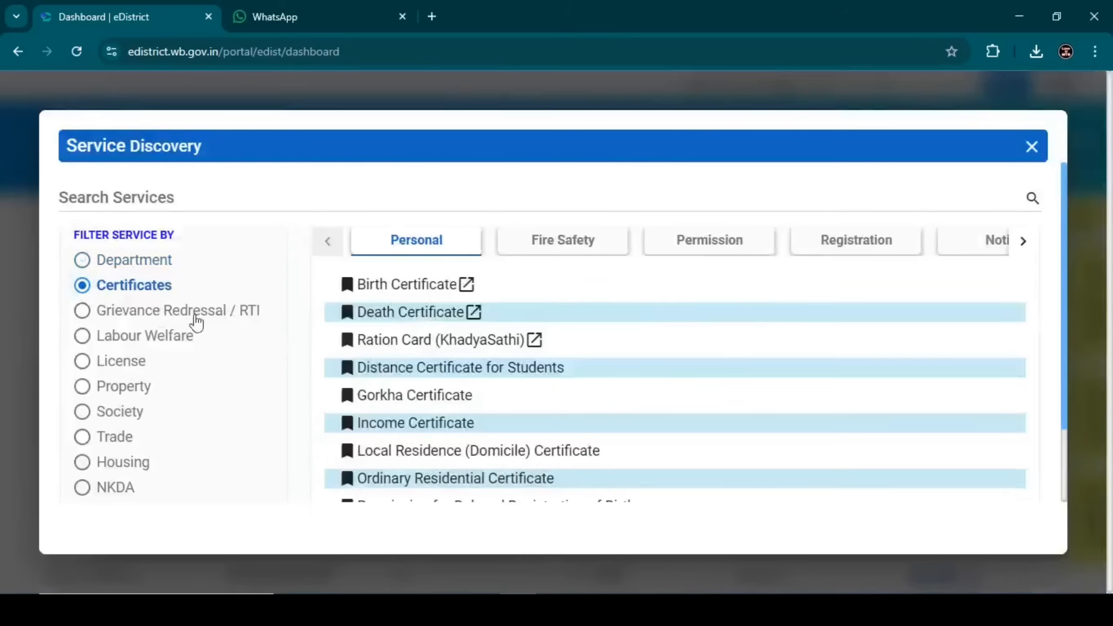
scroll(432, 337, down, 2)
click(428, 341)
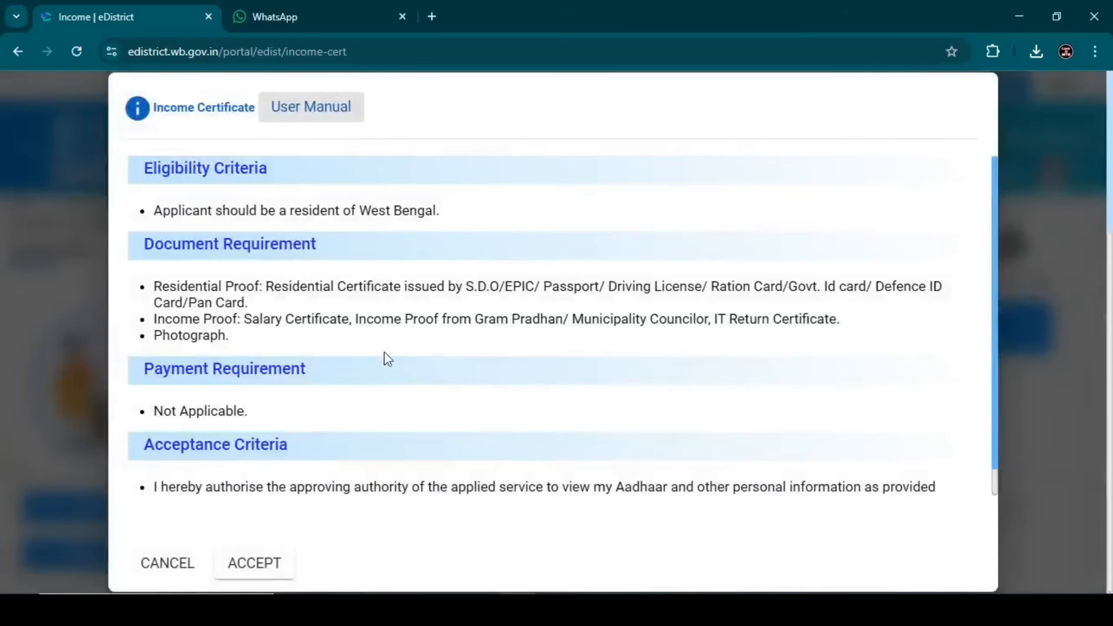
scroll(412, 346, down, 1)
click(256, 567)
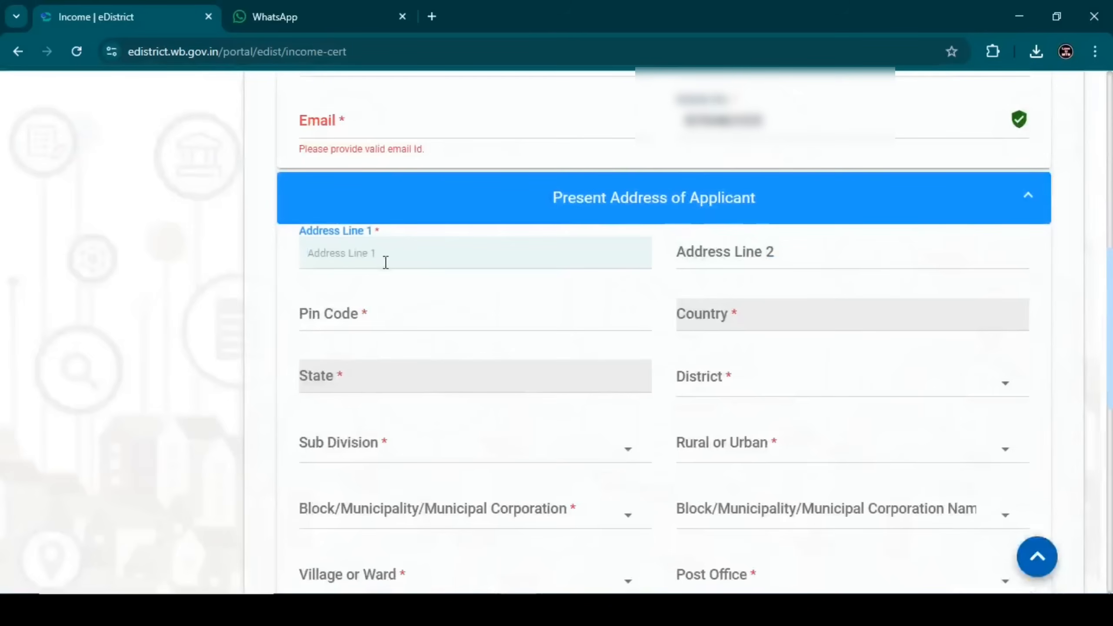
- Fill in the present address lines 1 and 2
click(767, 243)
click(378, 241)
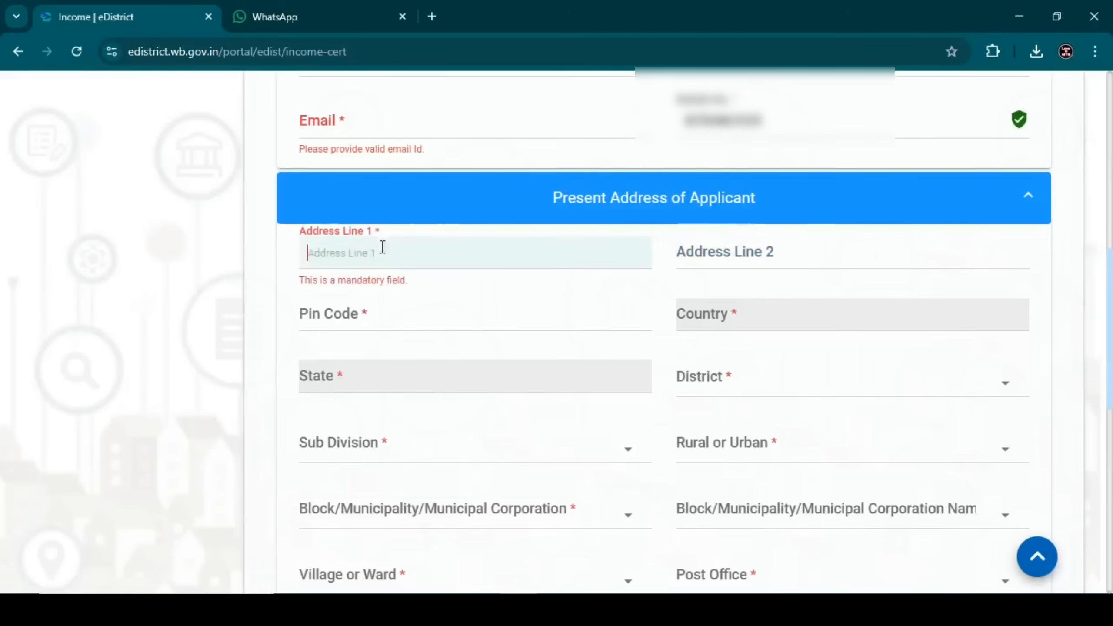
click(679, 242)
click(531, 257)
click(723, 259)
click(583, 252)
click(721, 256)
click(573, 258)
click(776, 266)
scroll(614, 280, down, 2)
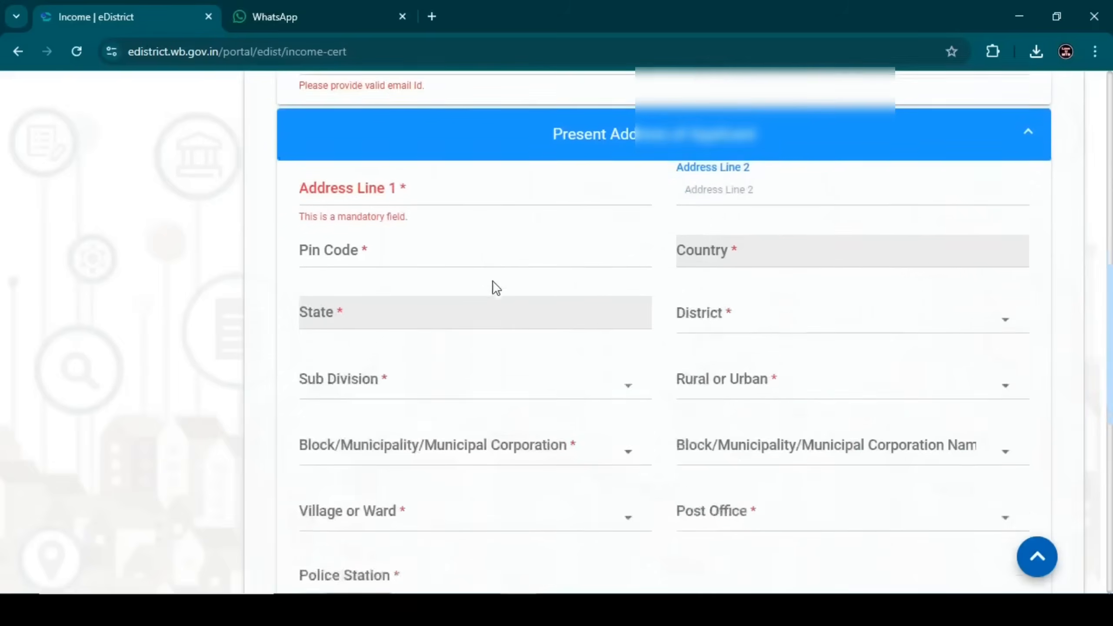
- Enter the pin code and set district Coochbehar, sub division Mathabhanga, area Rural
click(443, 244)
text(736146)
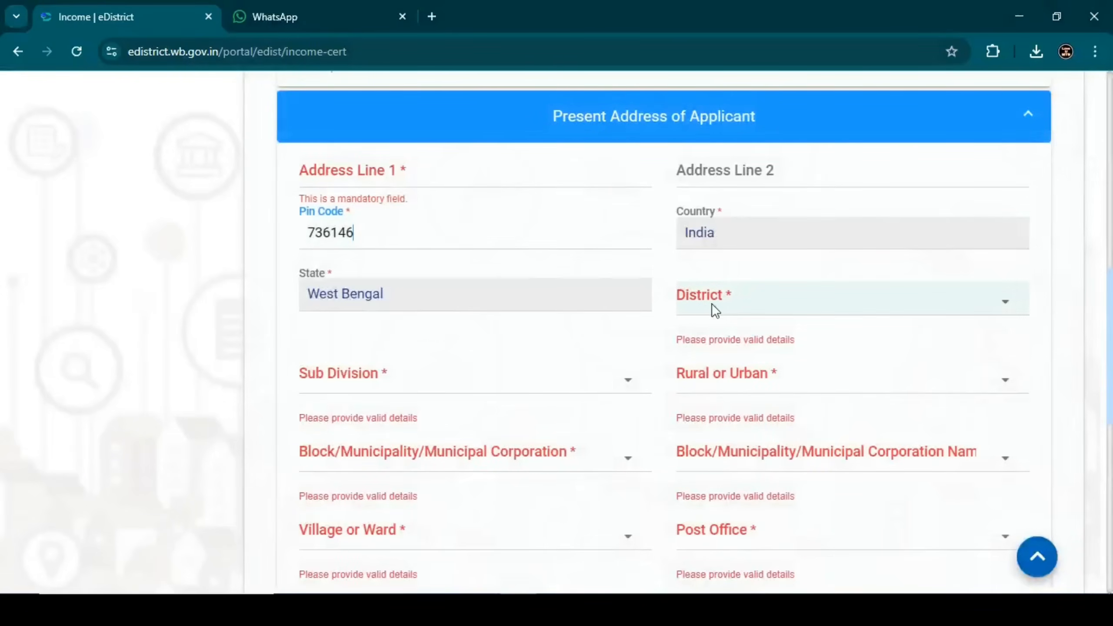
click(710, 290)
click(720, 335)
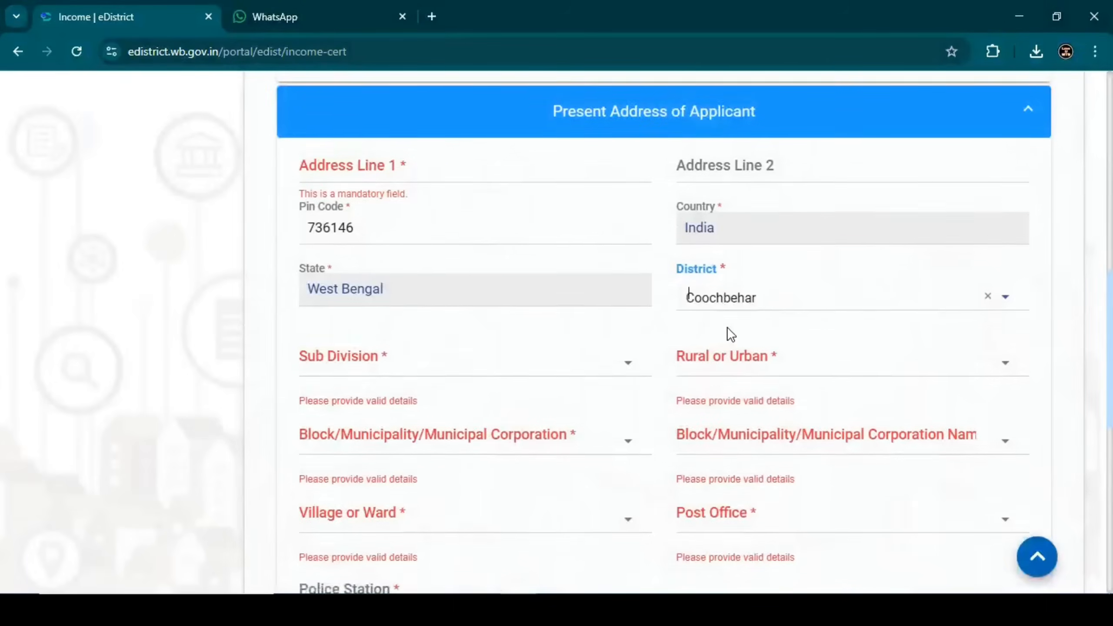
scroll(614, 307, down, 2)
click(505, 290)
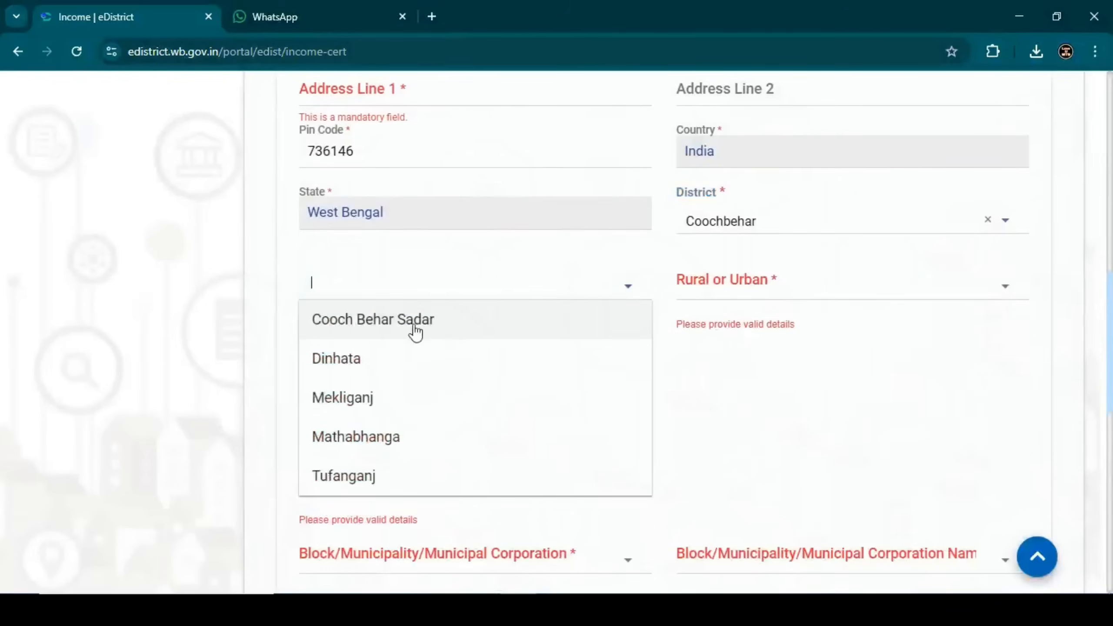
click(387, 436)
click(732, 276)
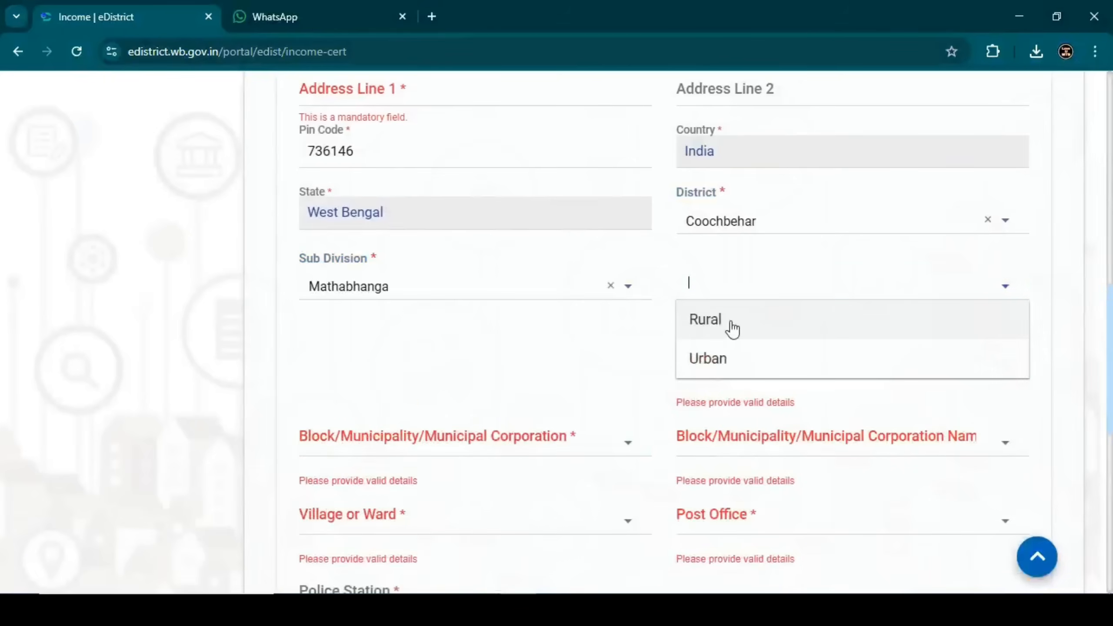
click(729, 327)
- Set area type Block, block Mathabhanga - I, and pick the village and post office
scroll(447, 323, down, 3)
click(386, 187)
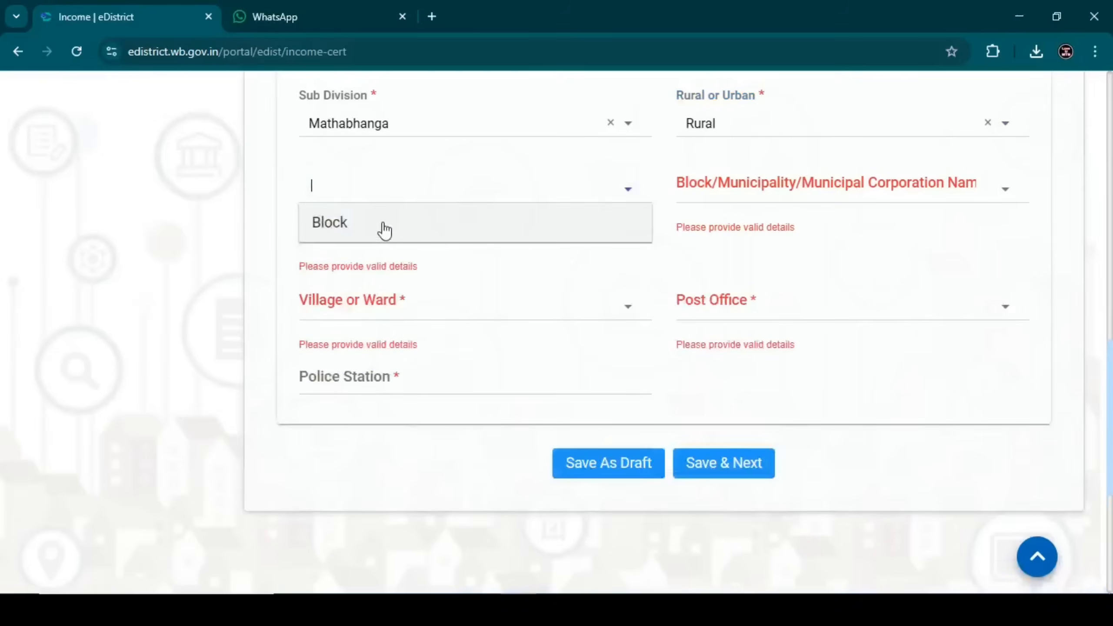
click(387, 210)
click(743, 180)
click(747, 225)
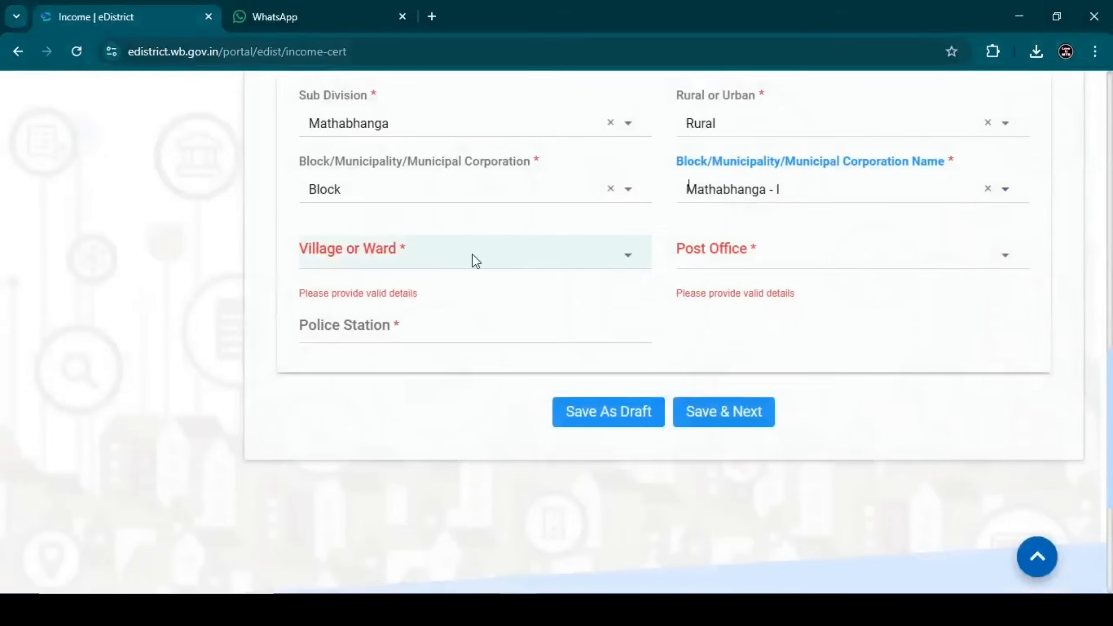
click(435, 254)
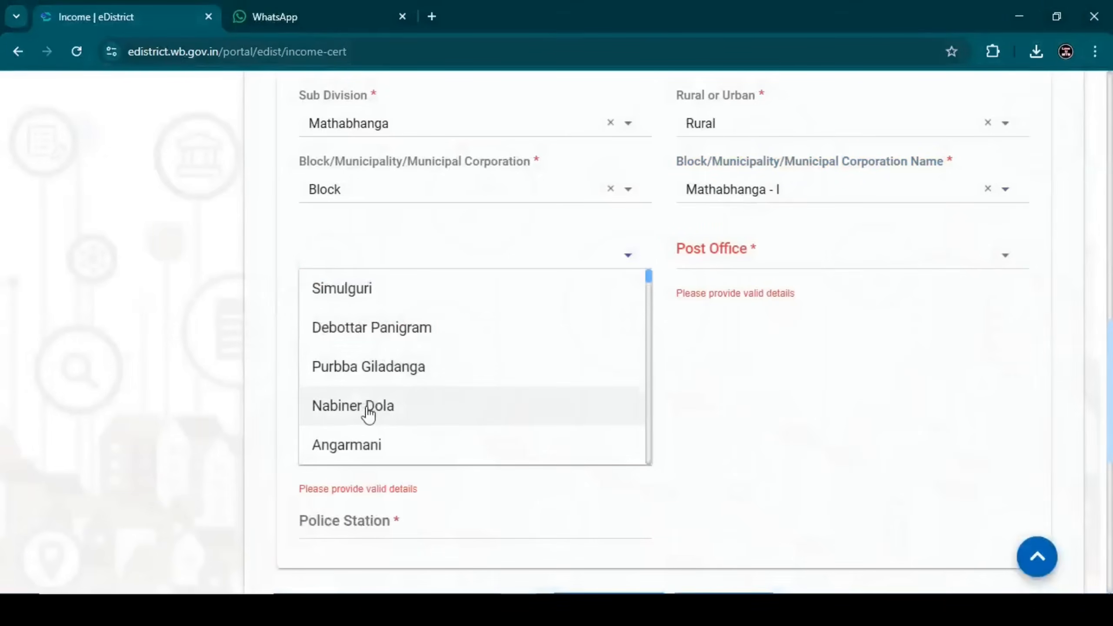
click(370, 406)
click(719, 253)
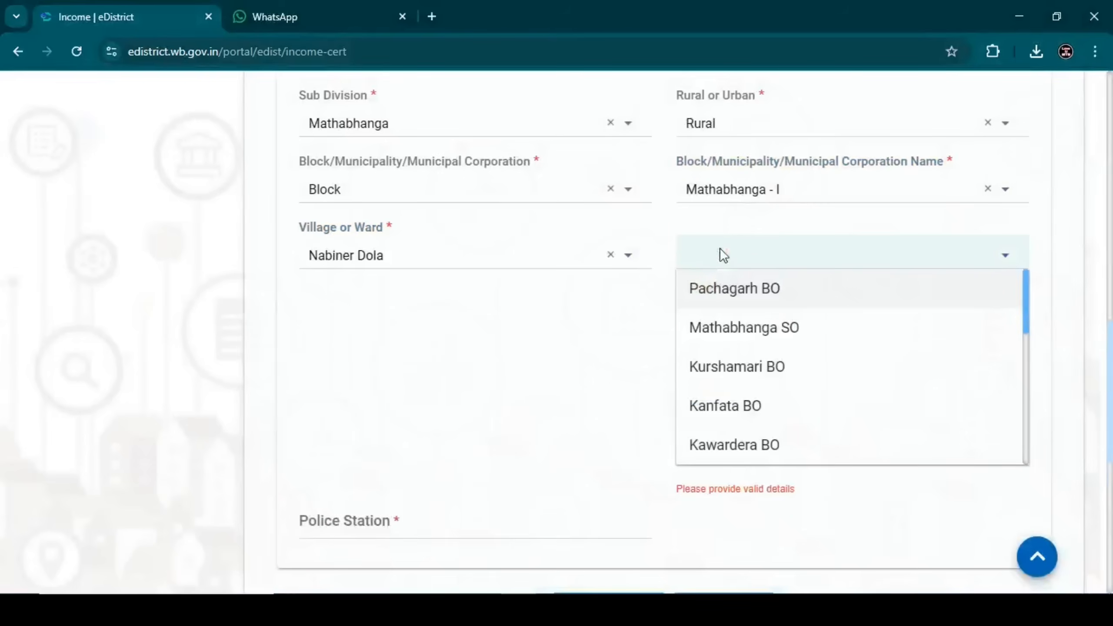
text(gad)
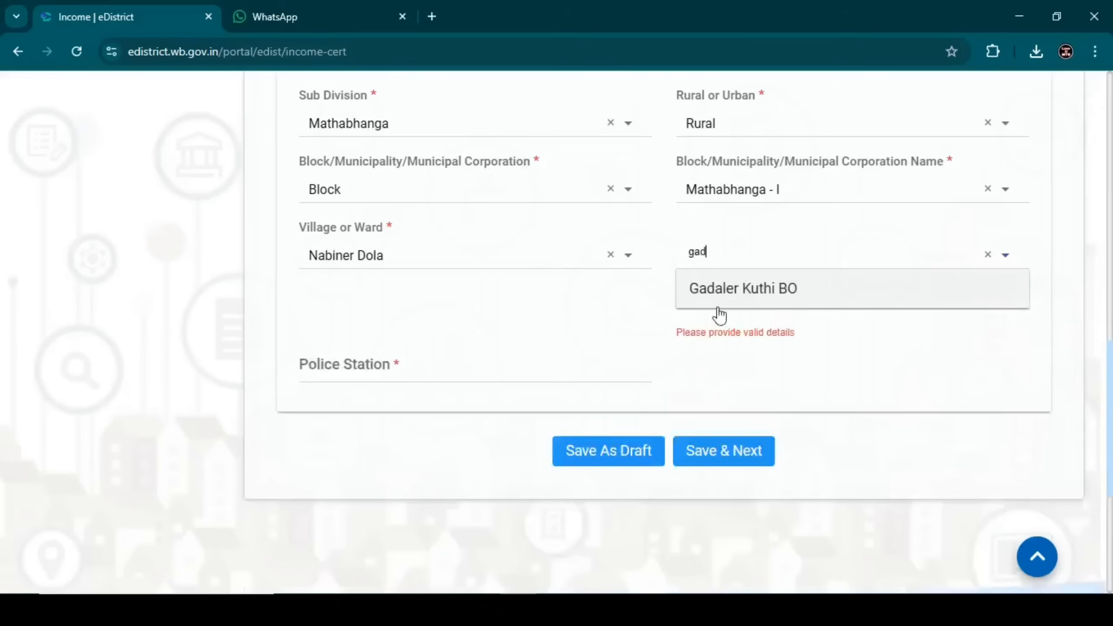
click(727, 293)
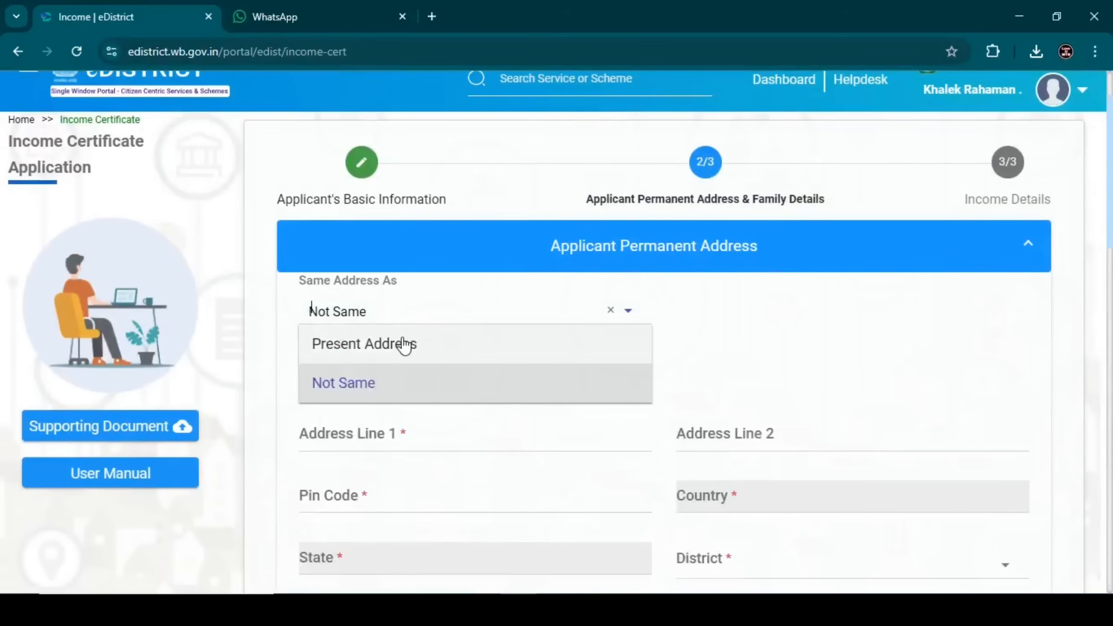
- Make the permanent address the same as the present address
click(403, 344)
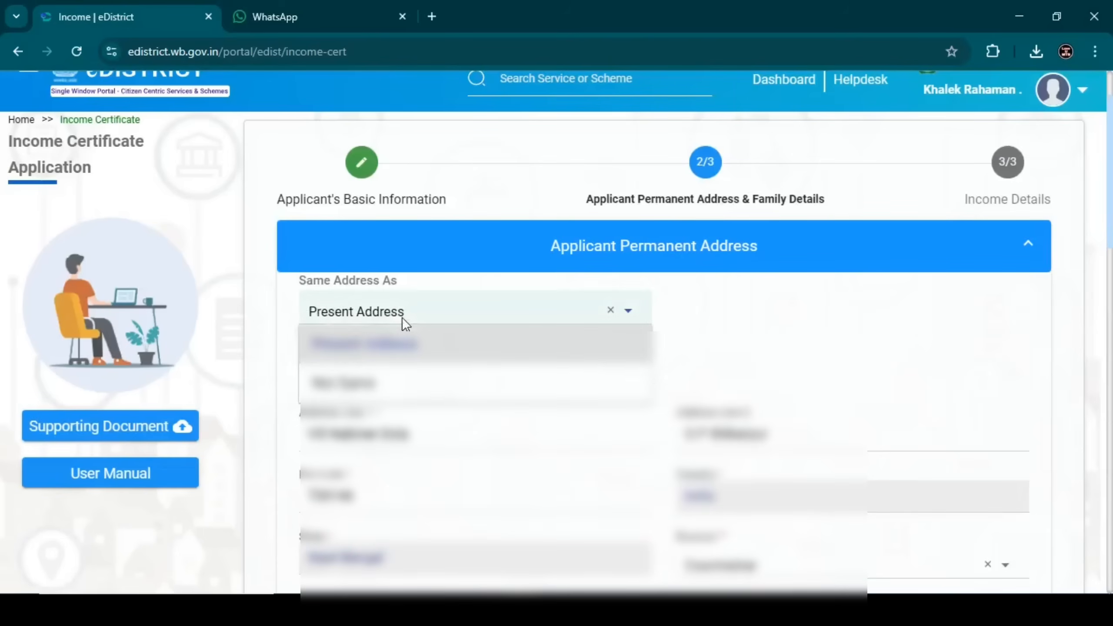
click(383, 344)
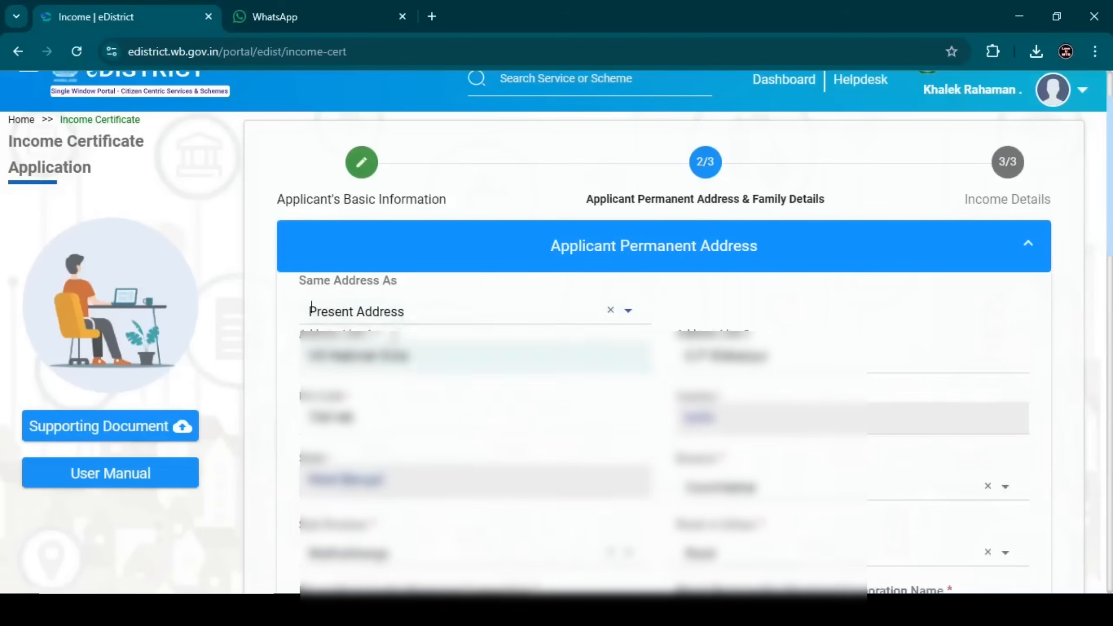
click(597, 237)
- Set Minor/Student to NO and Special Case to Not Applicable, then add a family row
click(435, 355)
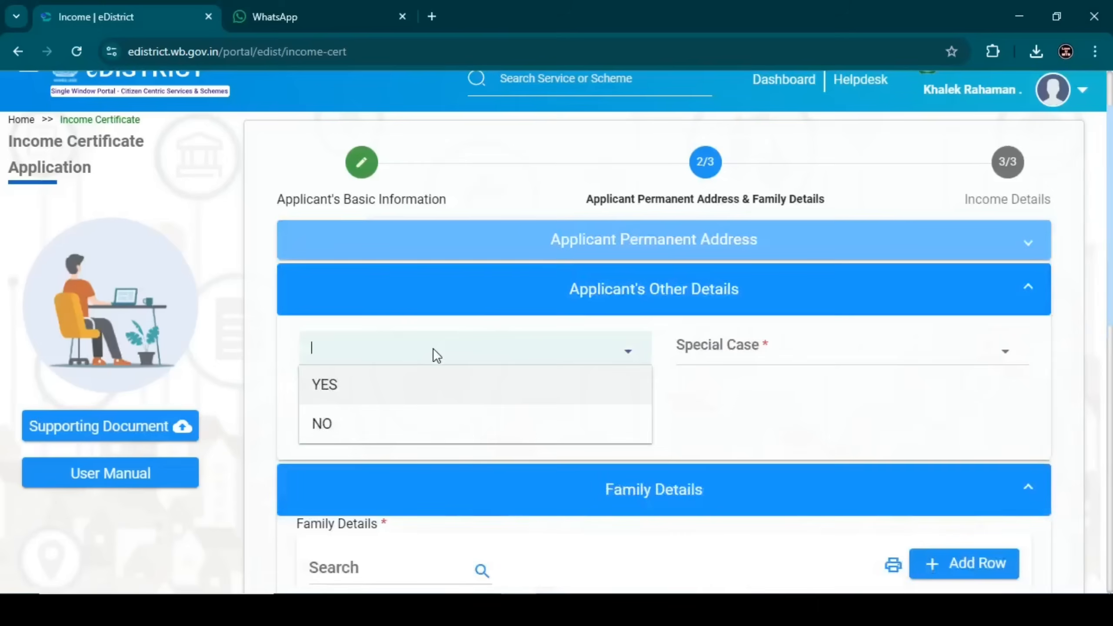
click(372, 392)
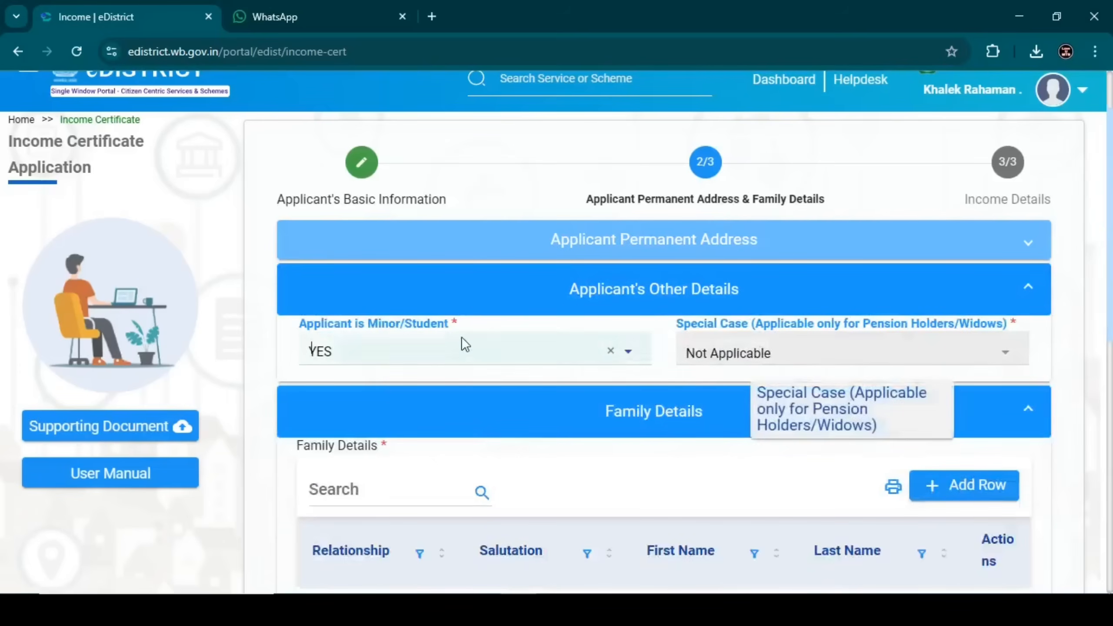
click(612, 351)
click(411, 433)
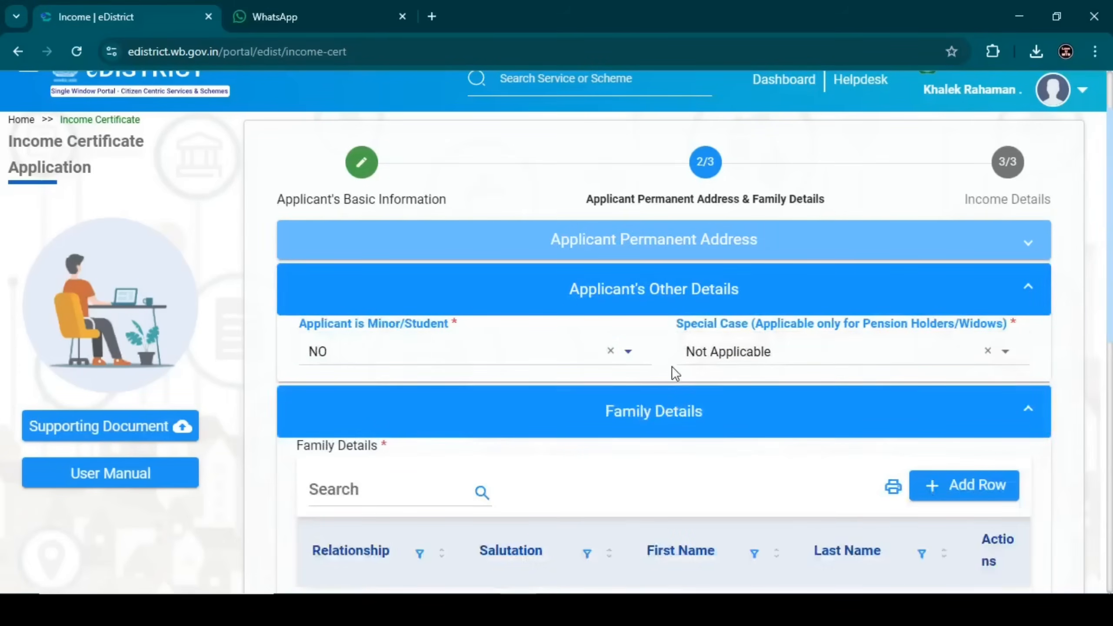
click(690, 351)
click(725, 535)
scroll(464, 362, down, 3)
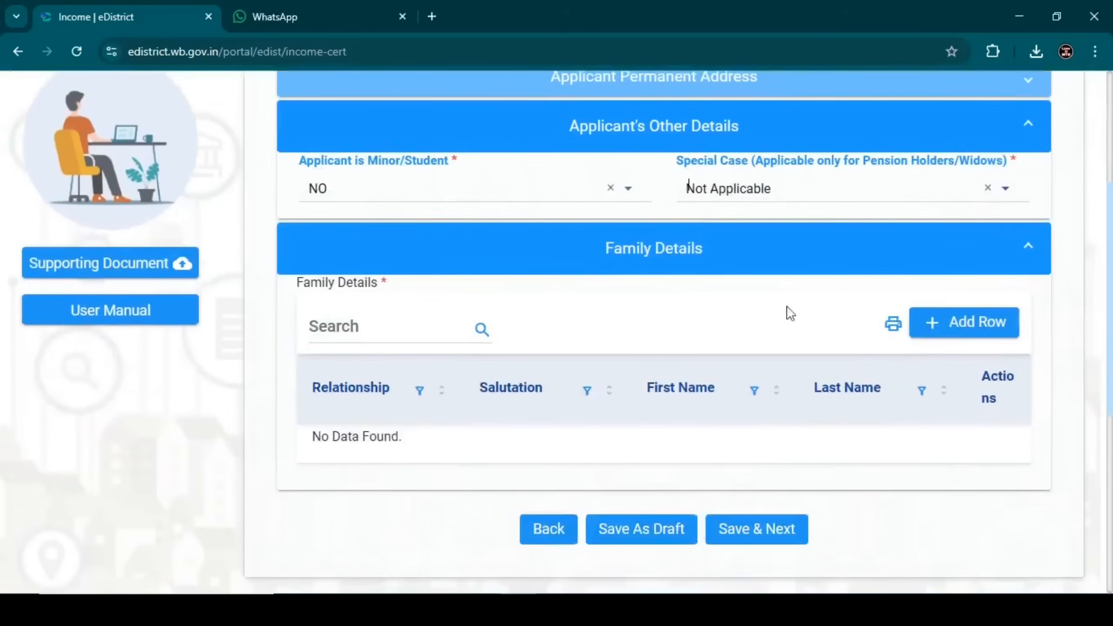
click(956, 325)
- Add the father to Family Details with salutation Mr. and his first and last names
click(550, 440)
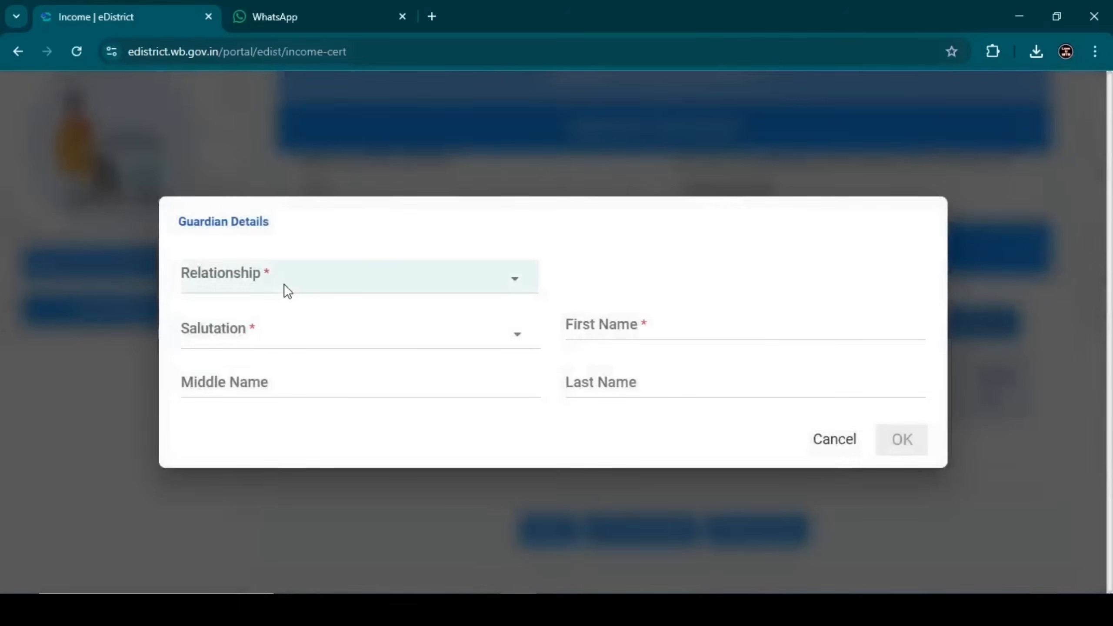
click(284, 282)
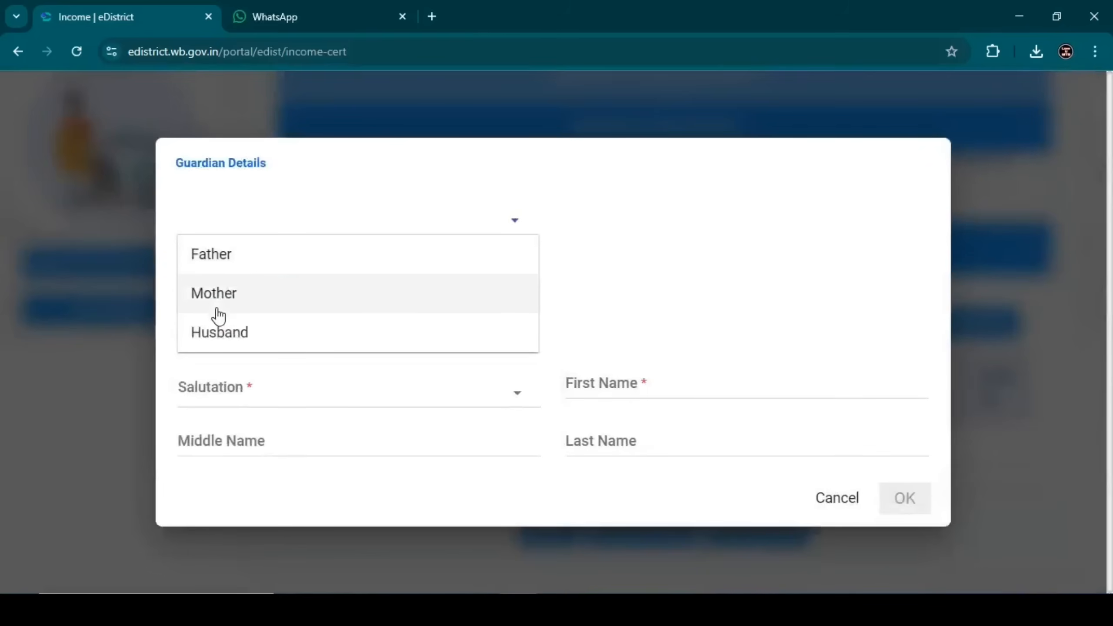
click(289, 248)
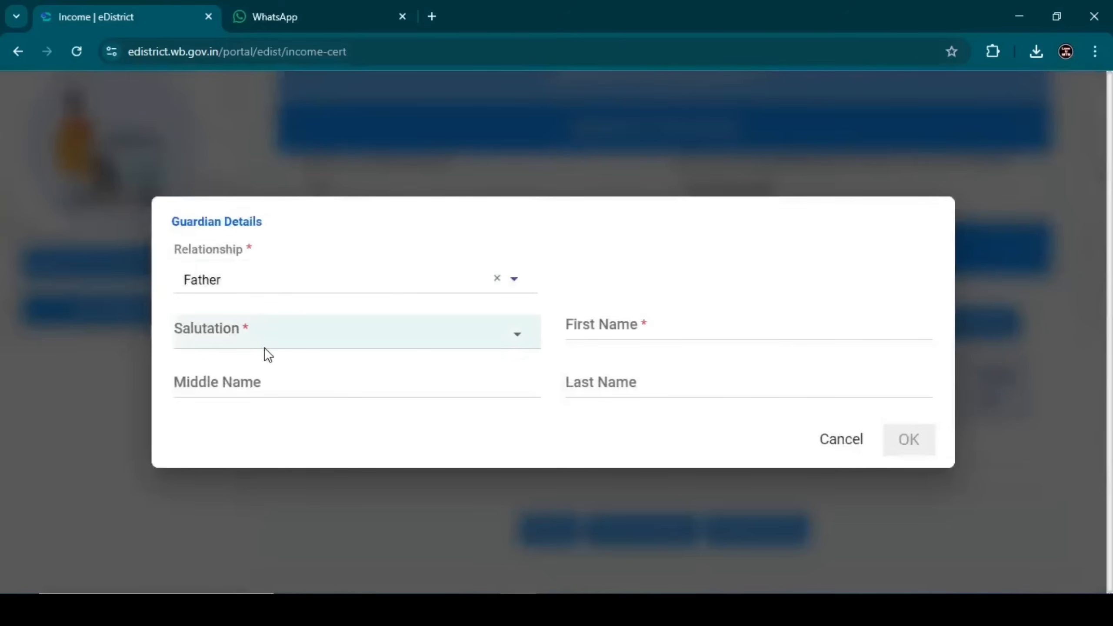
click(264, 348)
click(252, 280)
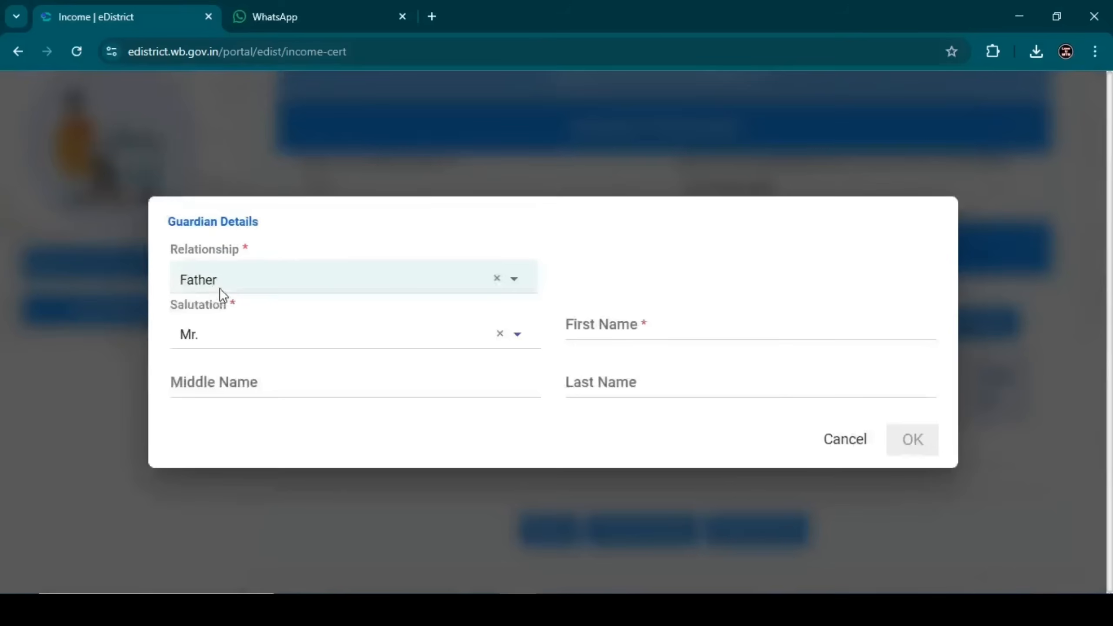
click(582, 328)
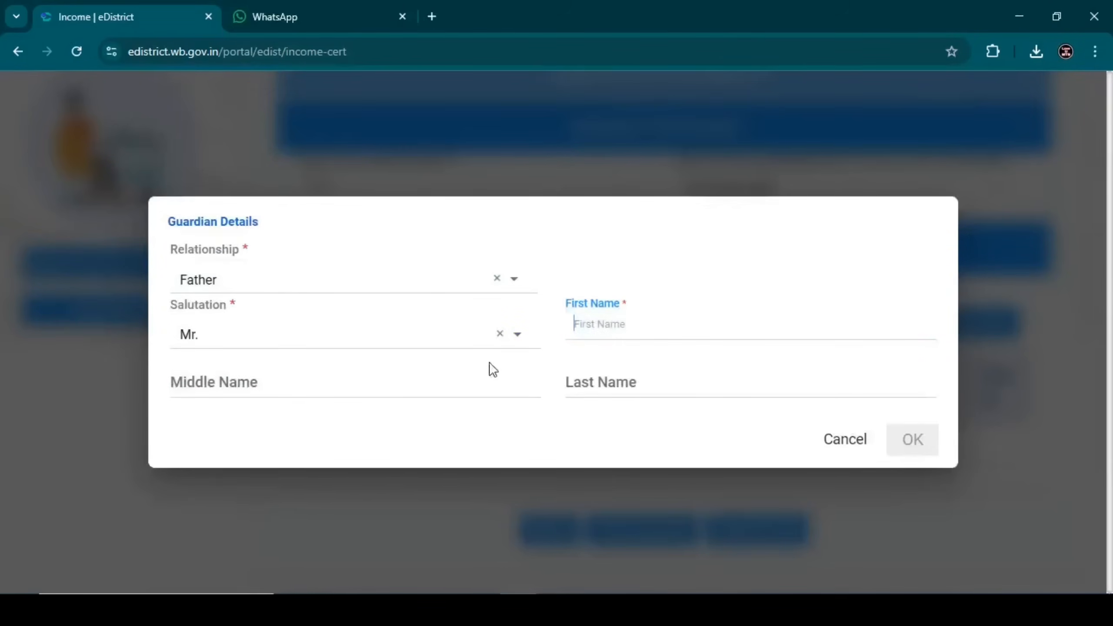
click(362, 378)
click(623, 325)
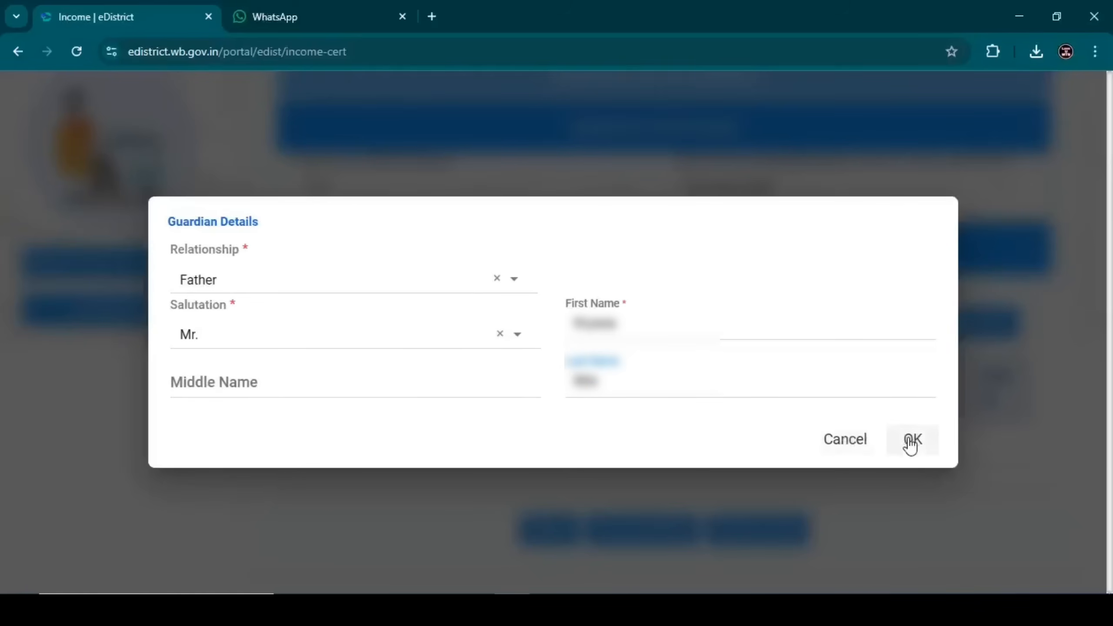
click(911, 444)
scroll(814, 366, down, 2)
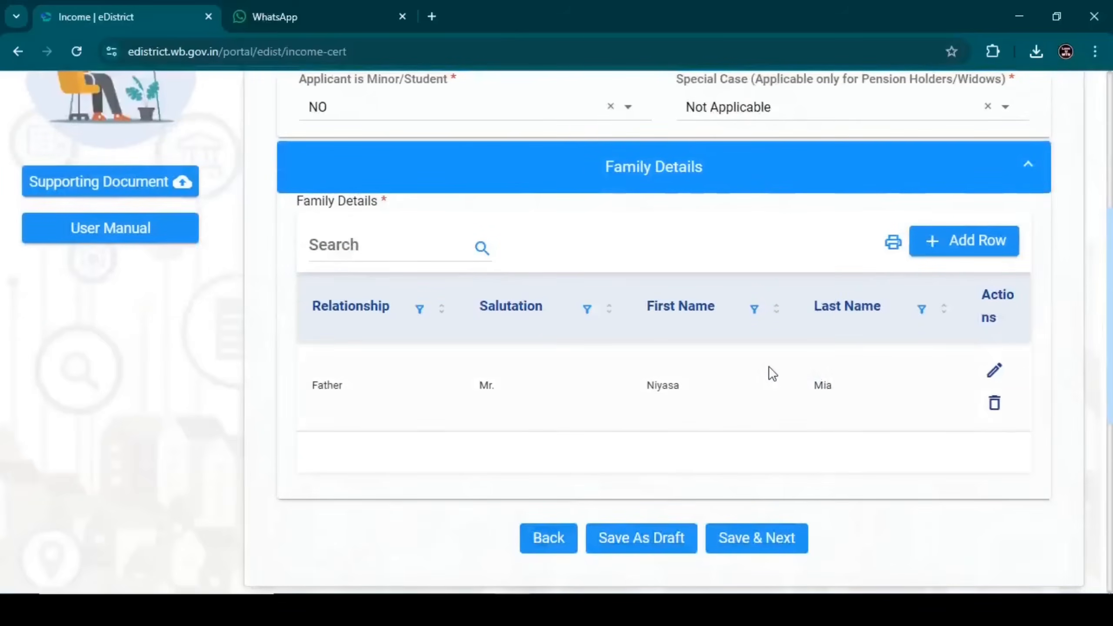
- On Income Details, enter monthly income 6000 and reason Other: 'obc revalidation'
click(771, 548)
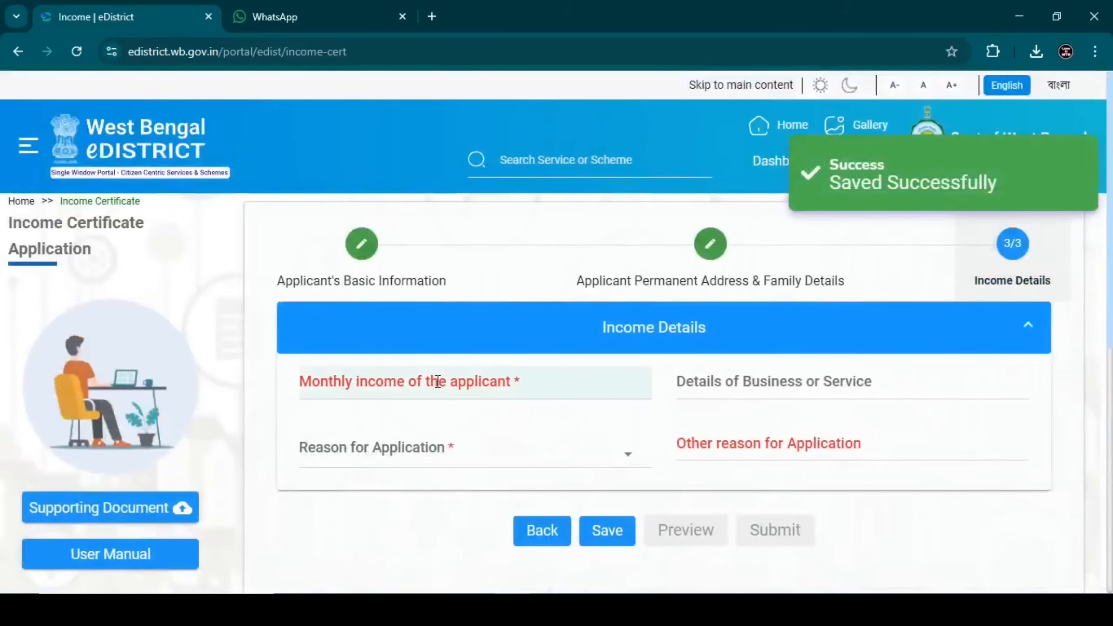
click(425, 386)
text(6000)
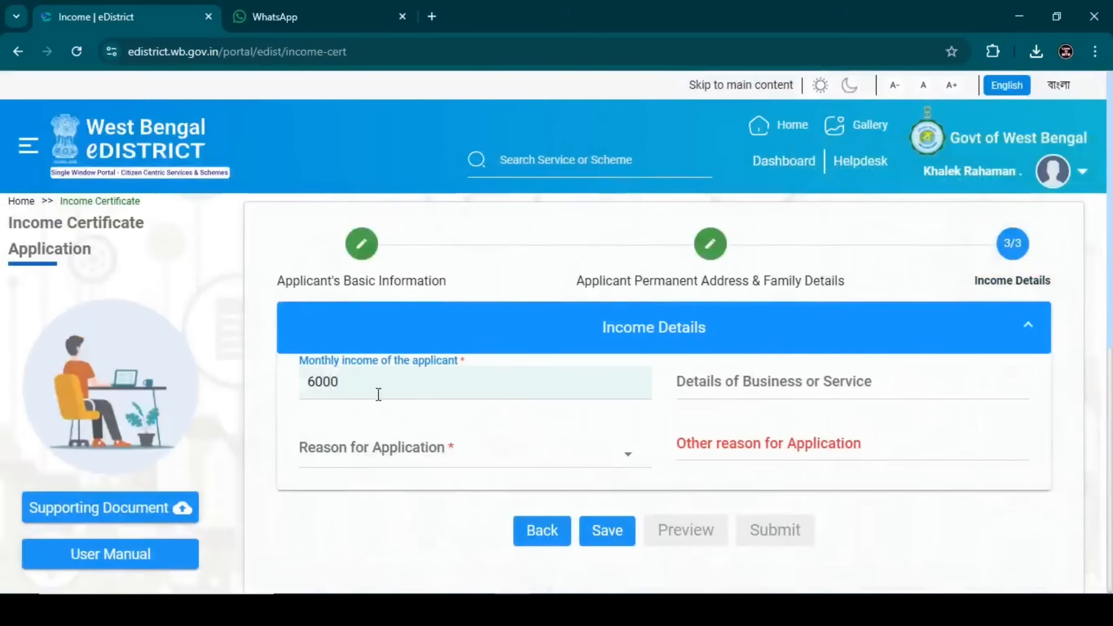
click(728, 382)
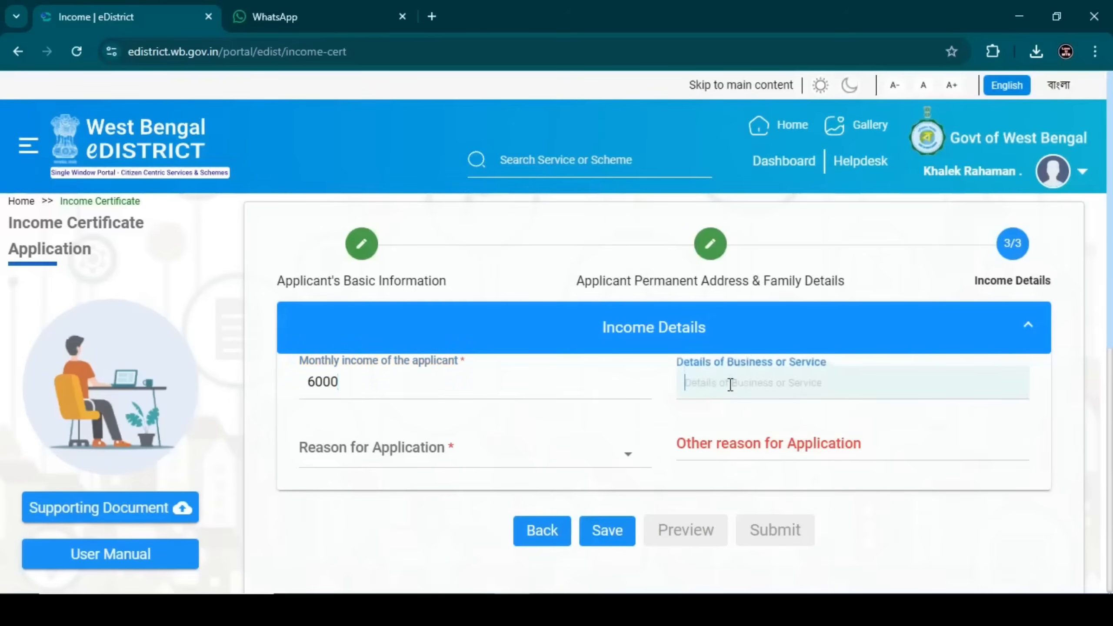
click(531, 444)
click(348, 564)
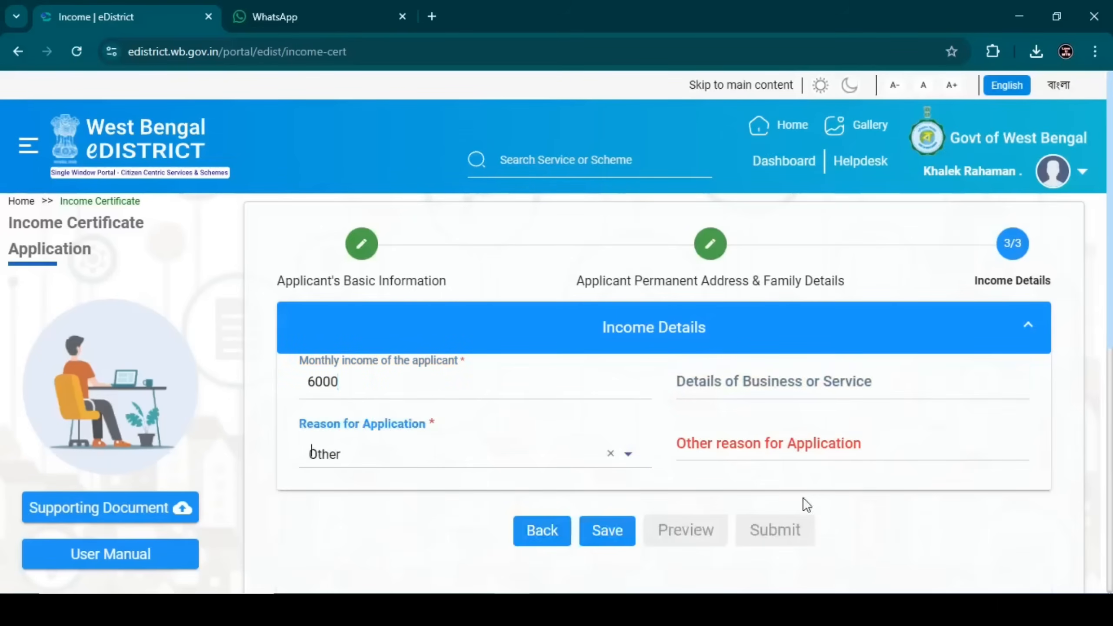
click(750, 448)
text(ob)
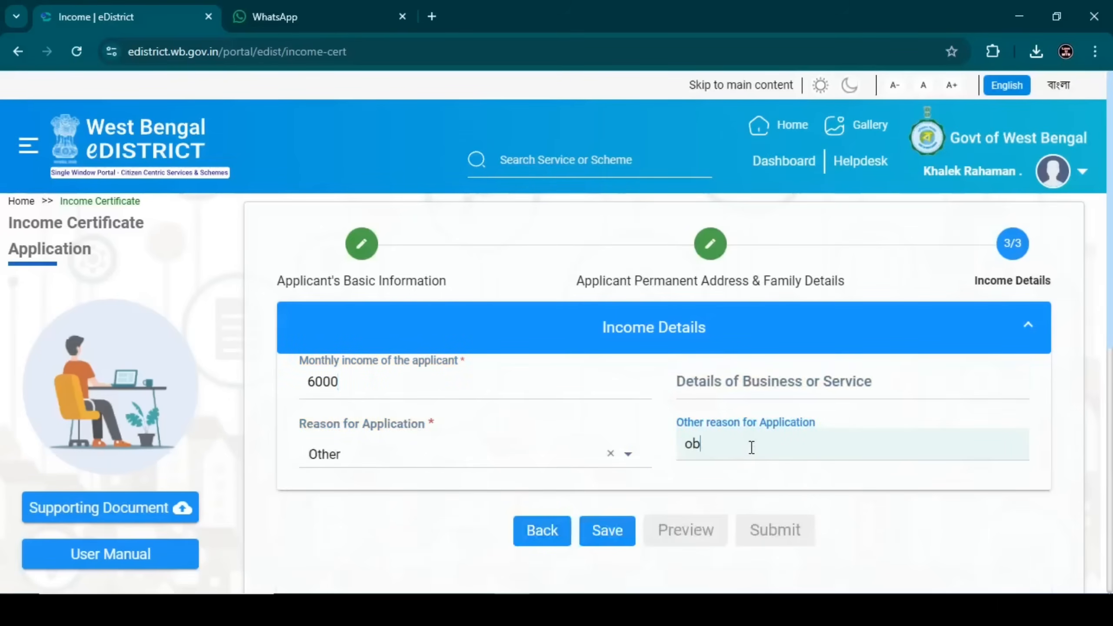
text(c revalidation)
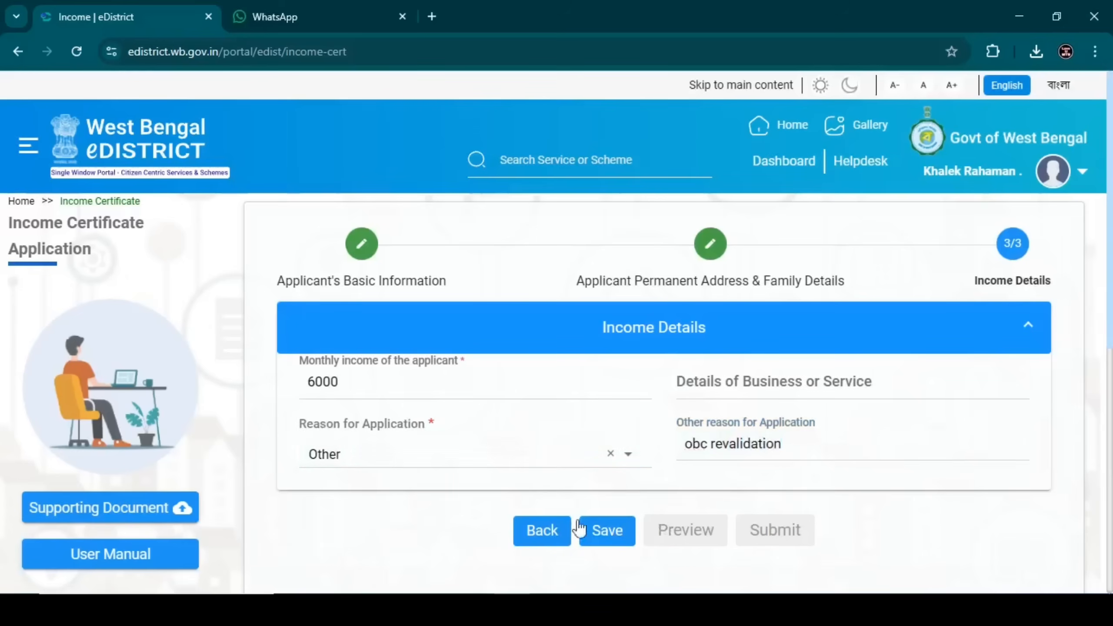
- Save the income details, review the application preview, and open Supporting Documents
click(601, 536)
click(695, 539)
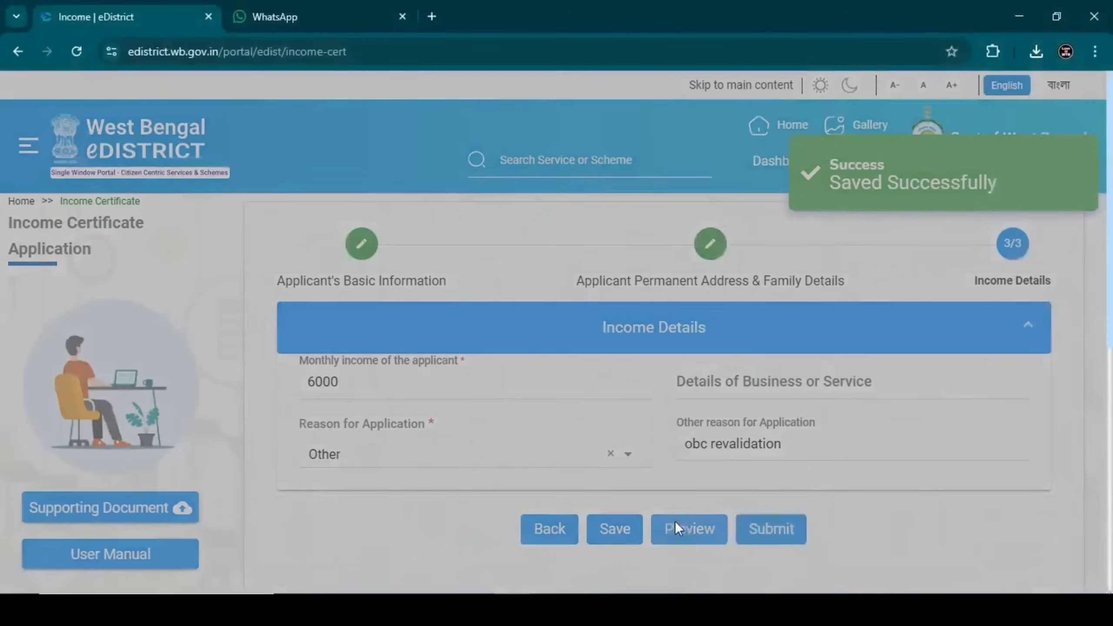
scroll(686, 388, down, 5)
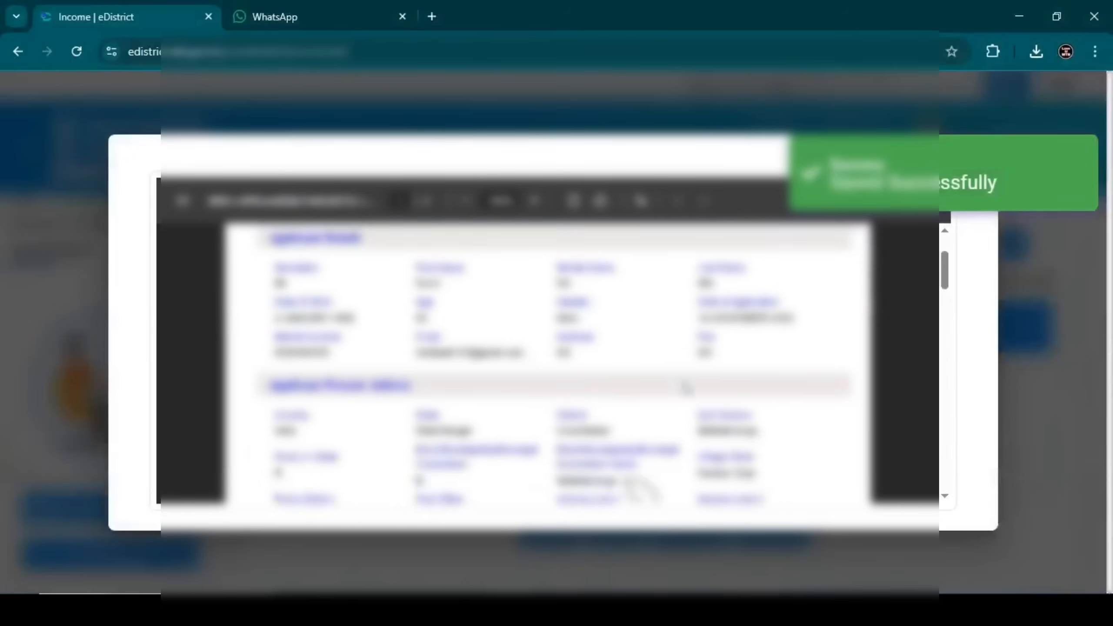
scroll(606, 378, up, 4)
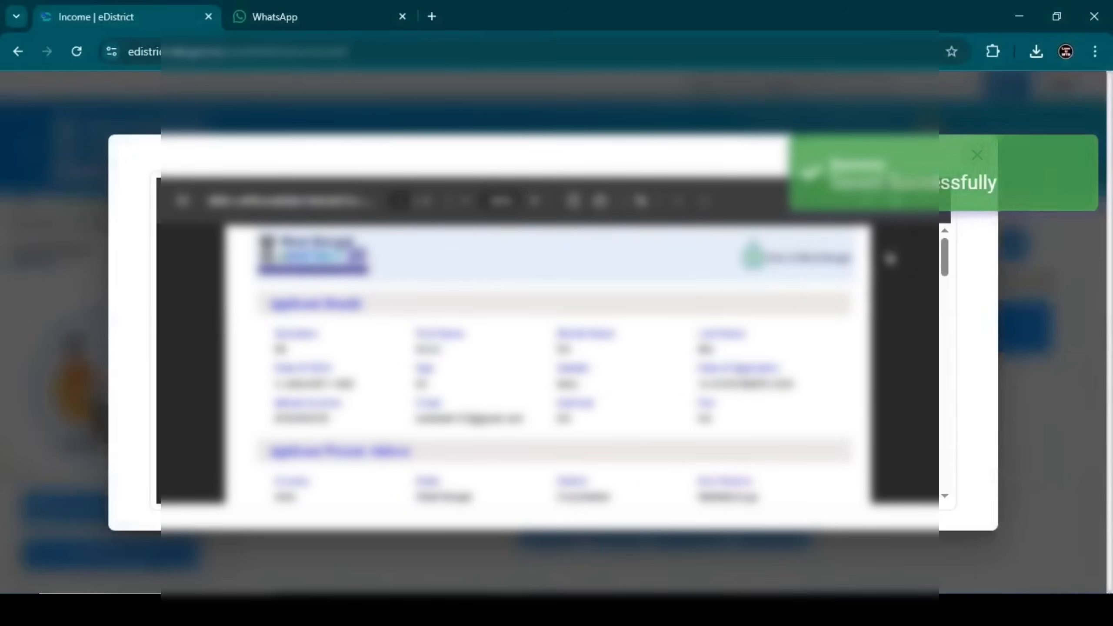
click(976, 159)
click(757, 533)
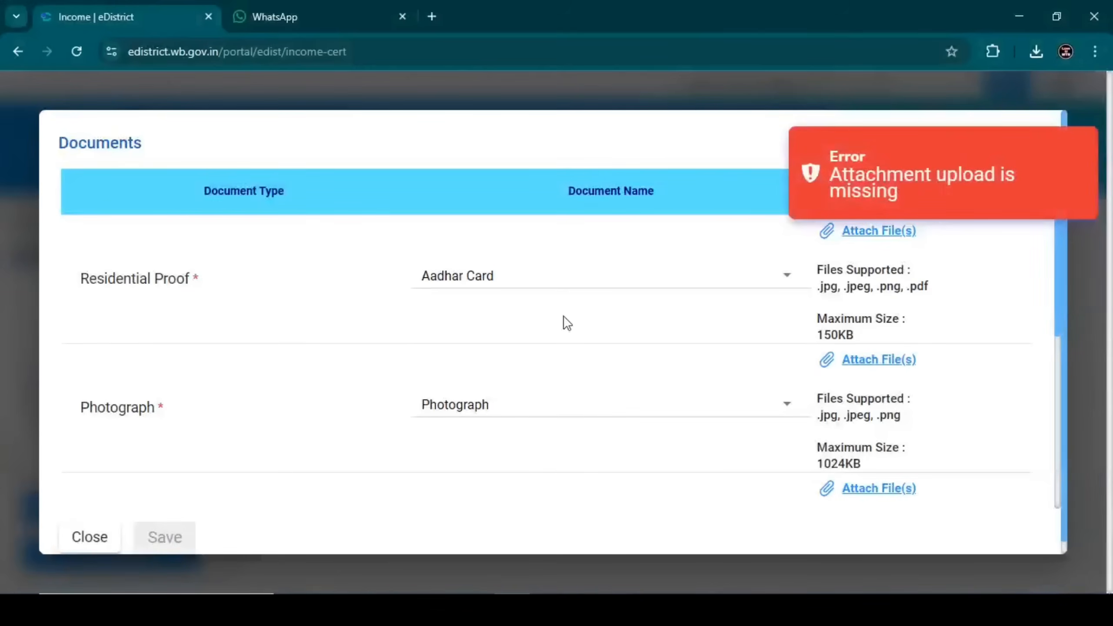
- Attach an Aadhar Card image from Downloads as residential proof
click(480, 280)
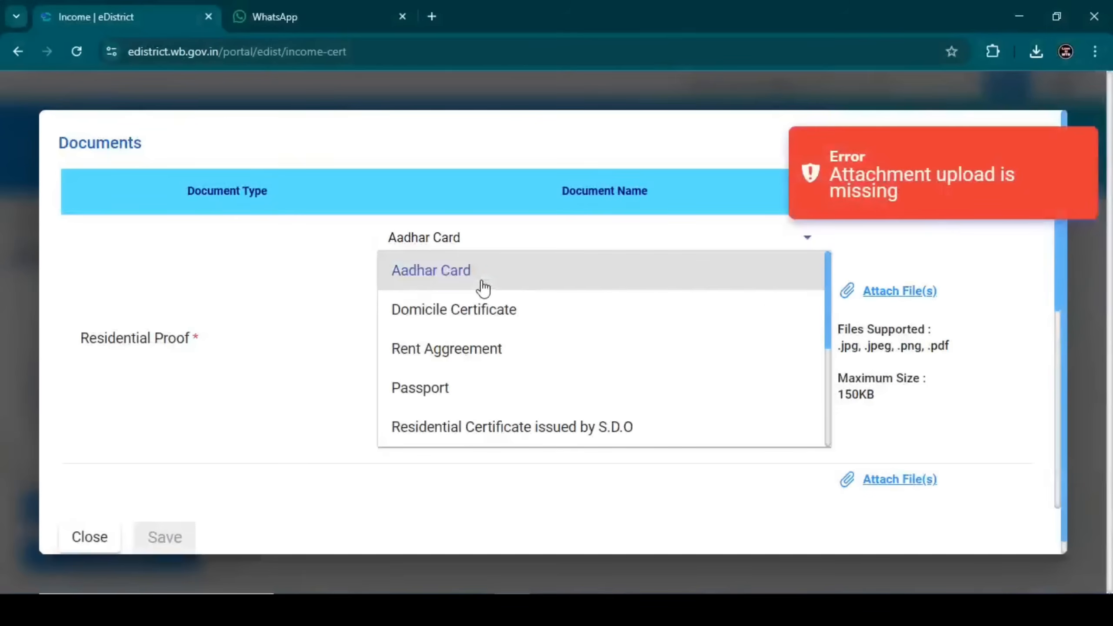
click(484, 284)
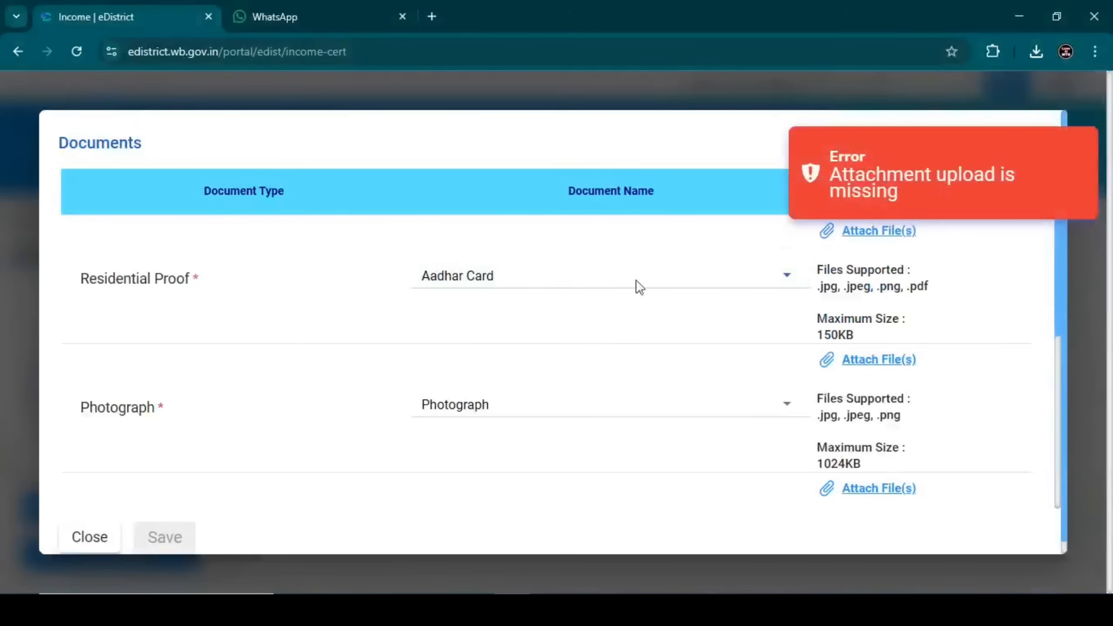
click(874, 232)
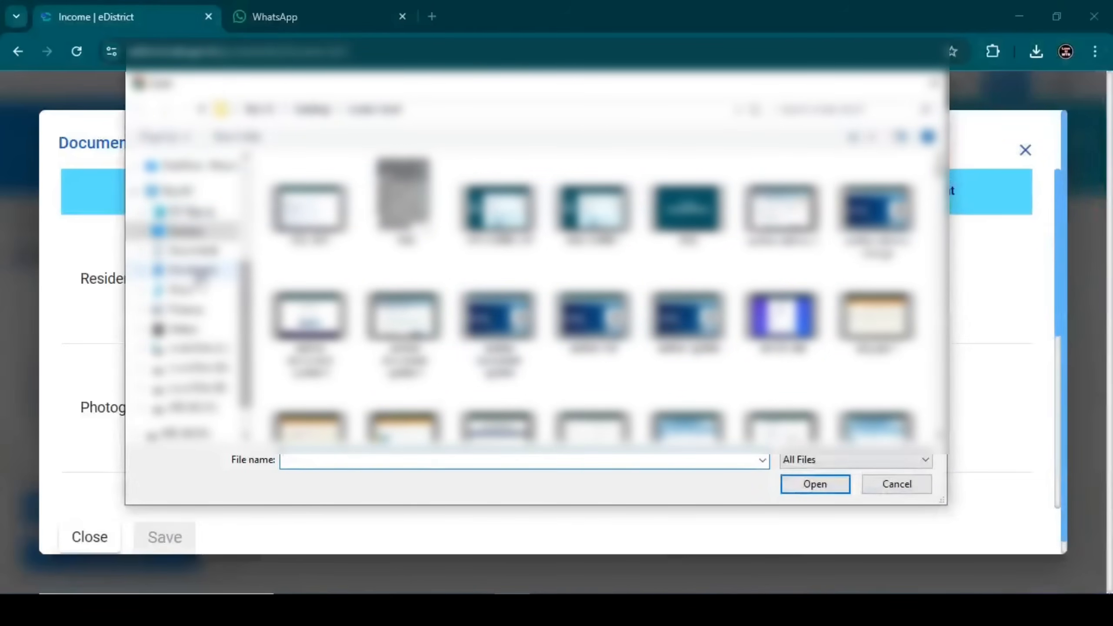
click(198, 271)
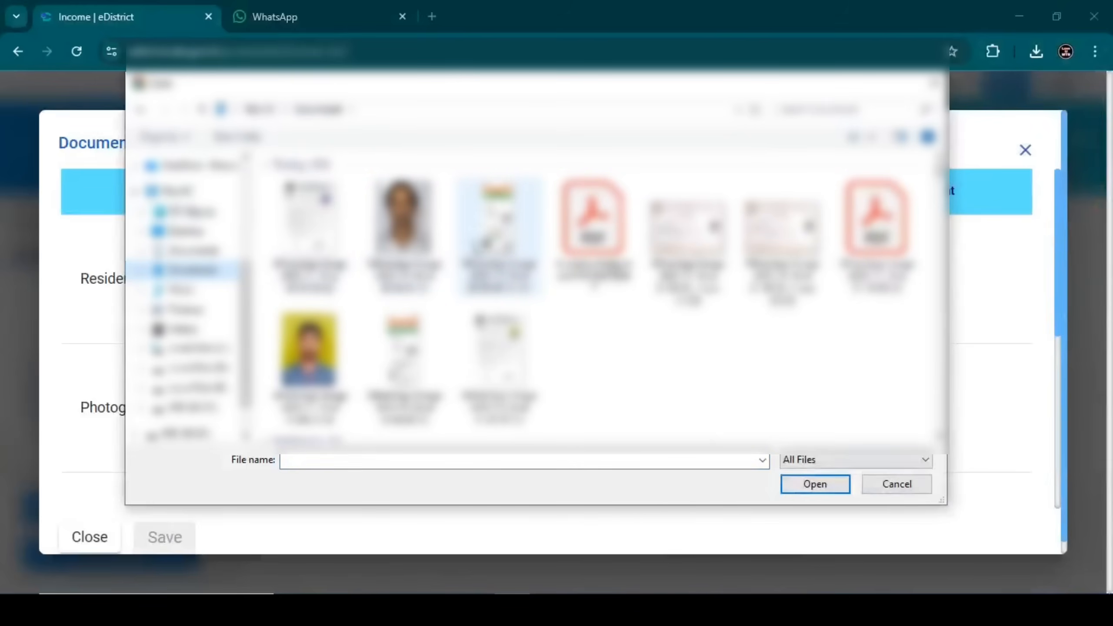
double_click(482, 241)
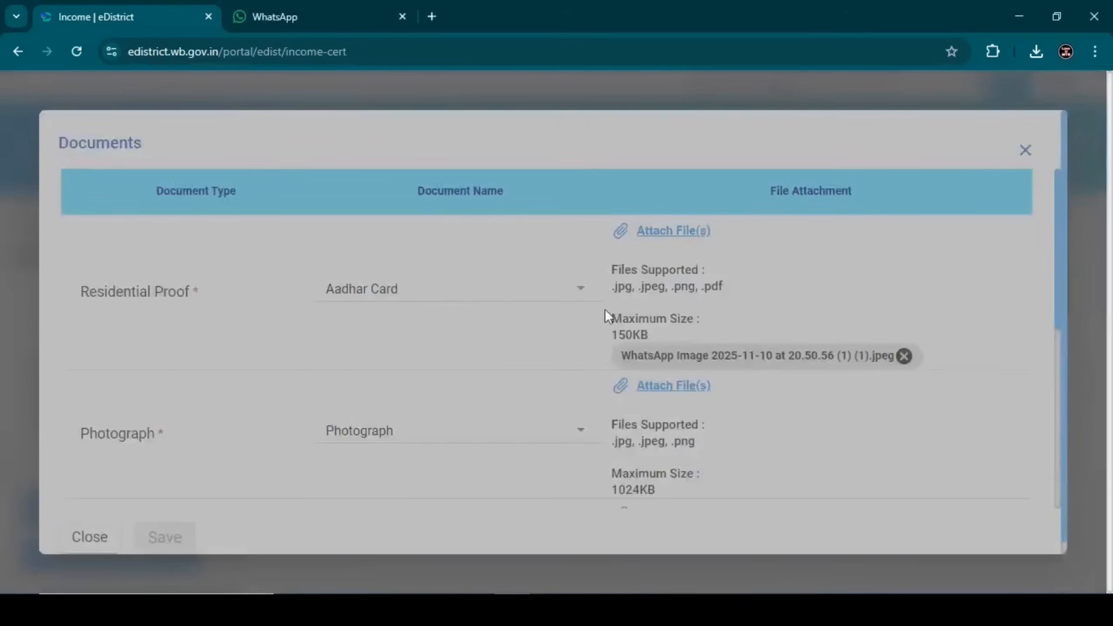
- Attach the passport-size photo image under Photograph
scroll(497, 368, down, 2)
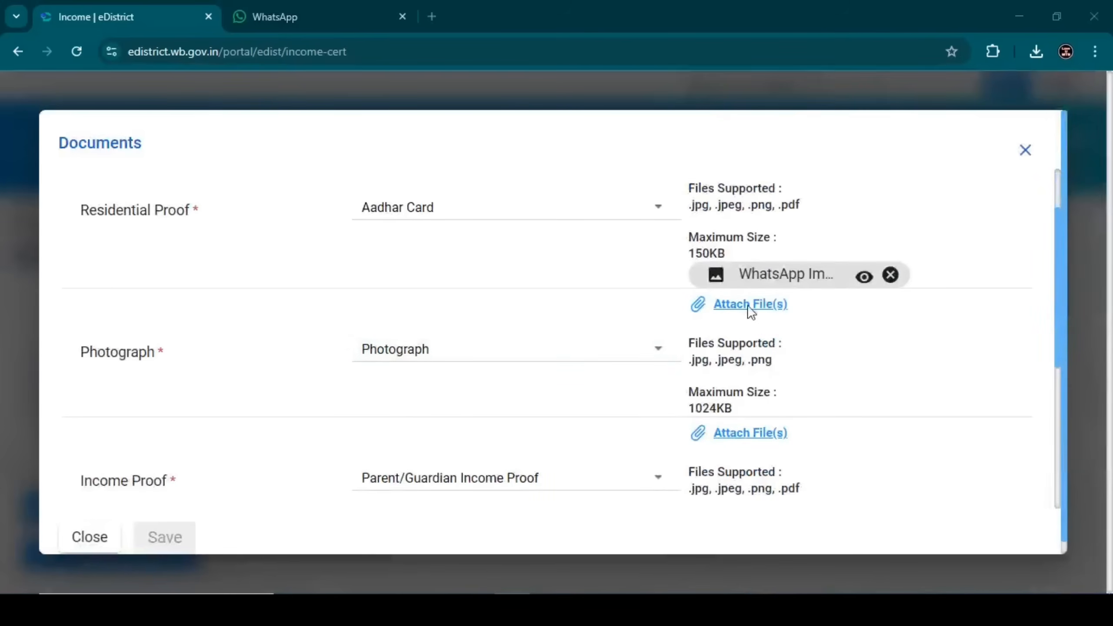
click(747, 304)
click(400, 245)
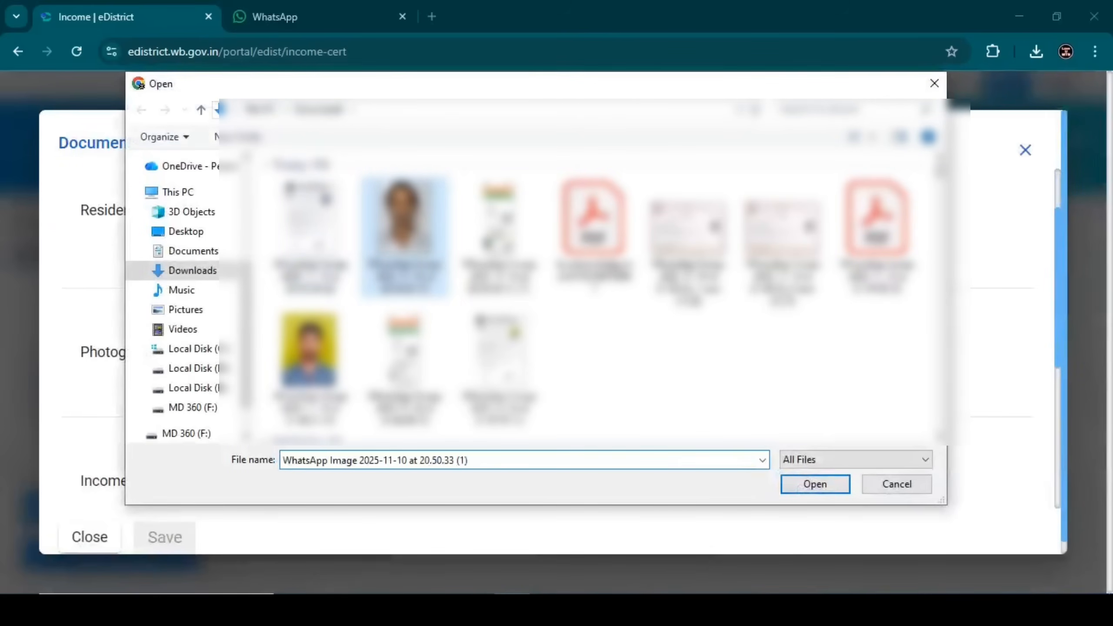
double_click(402, 242)
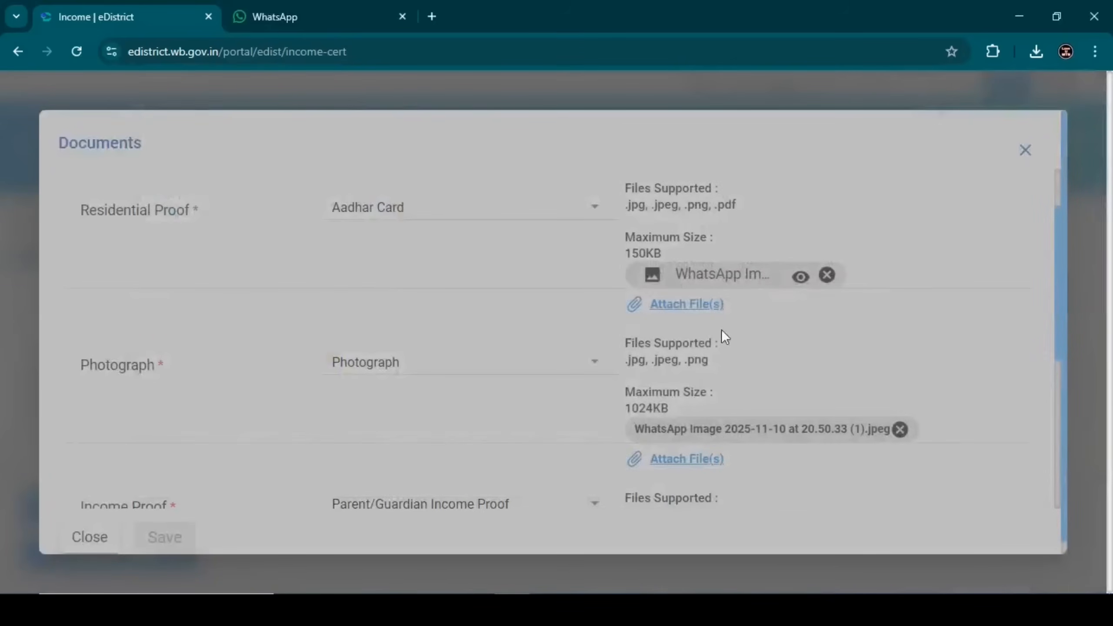
- Attach an image as Gram Pradhan/Municipality Councilor income proof
scroll(766, 331, down, 3)
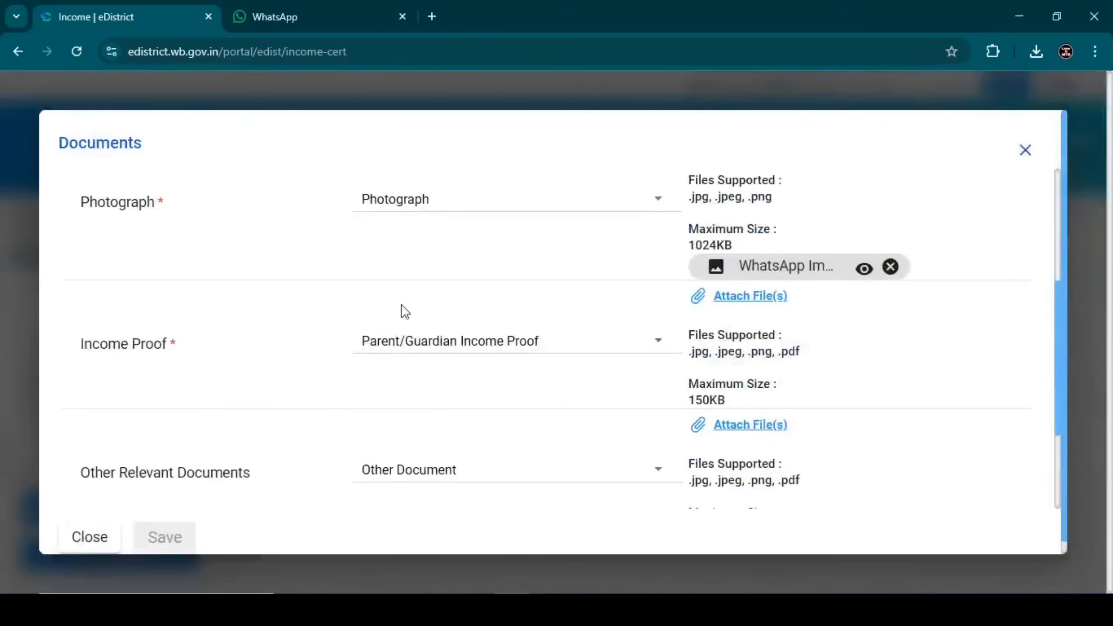
click(422, 351)
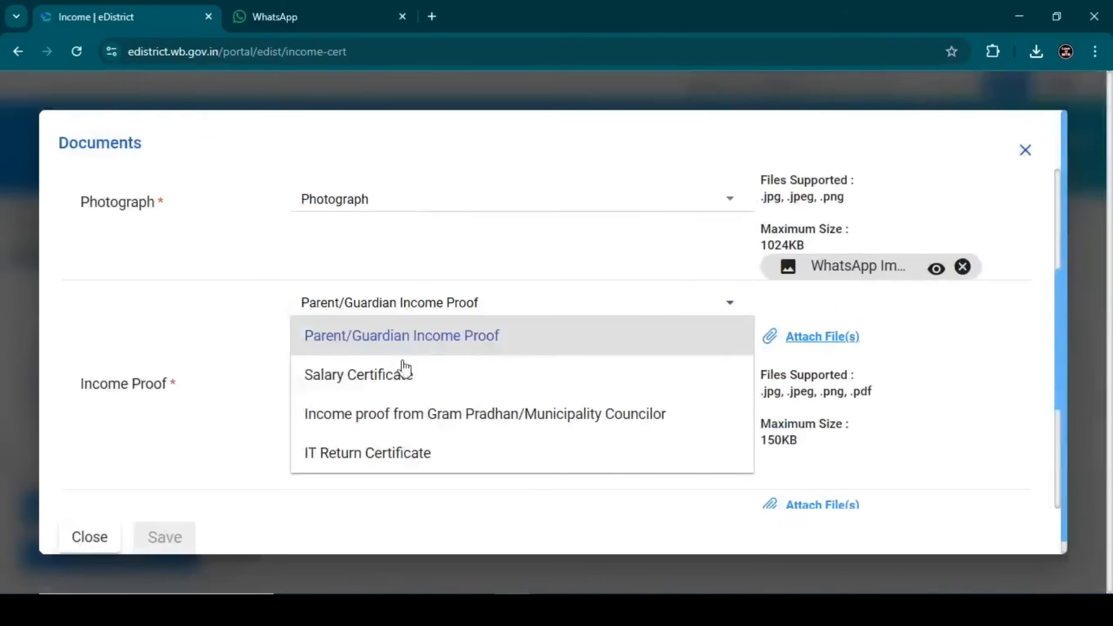
click(362, 419)
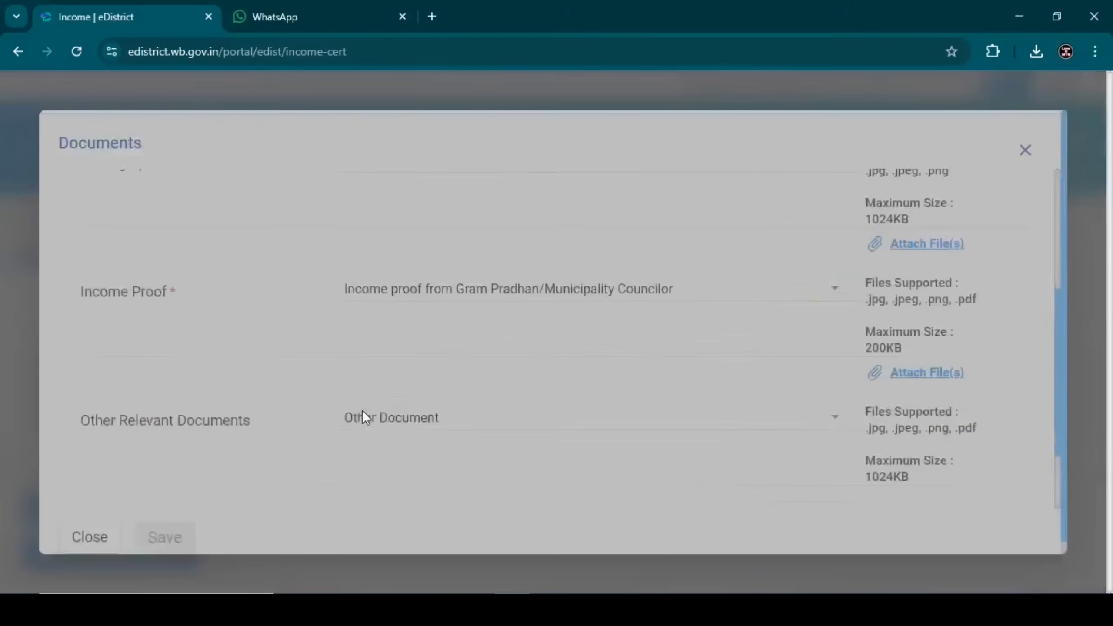
click(395, 326)
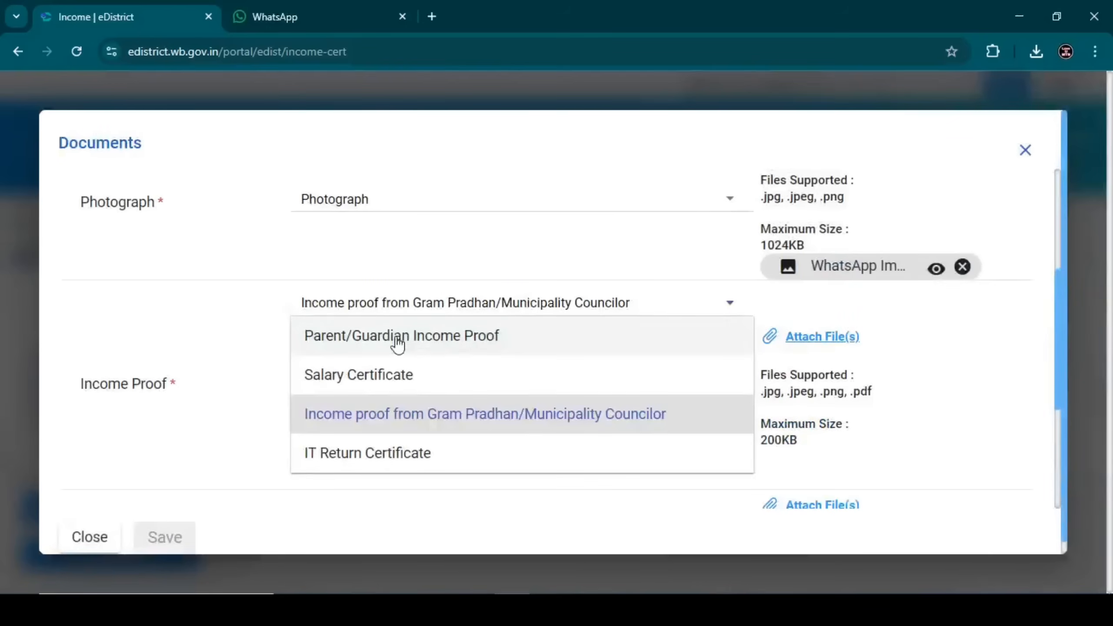
click(443, 424)
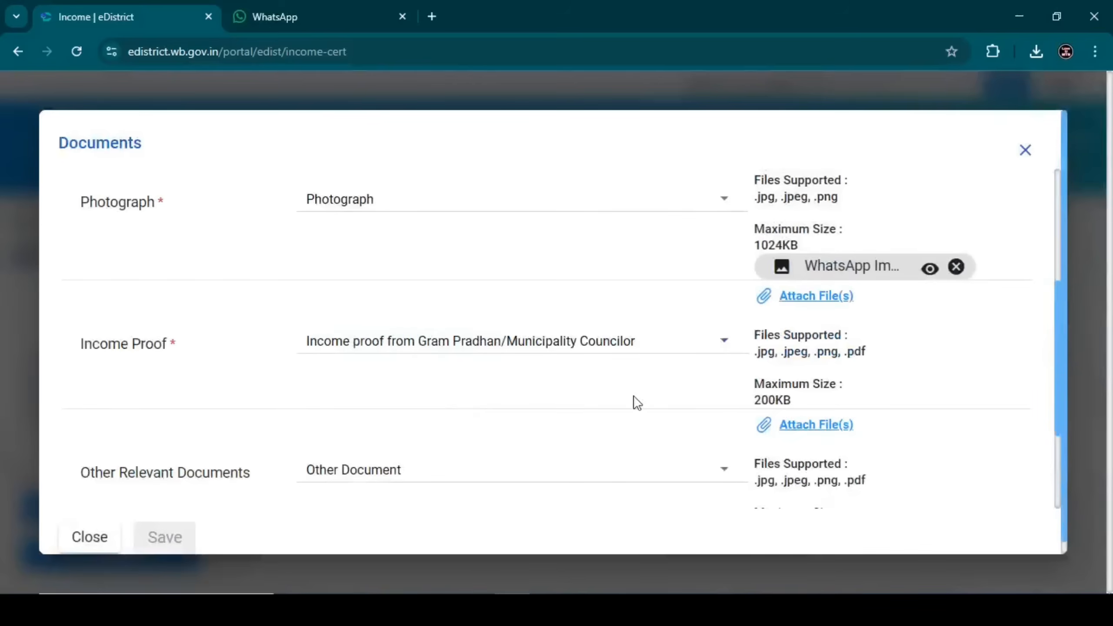
click(819, 297)
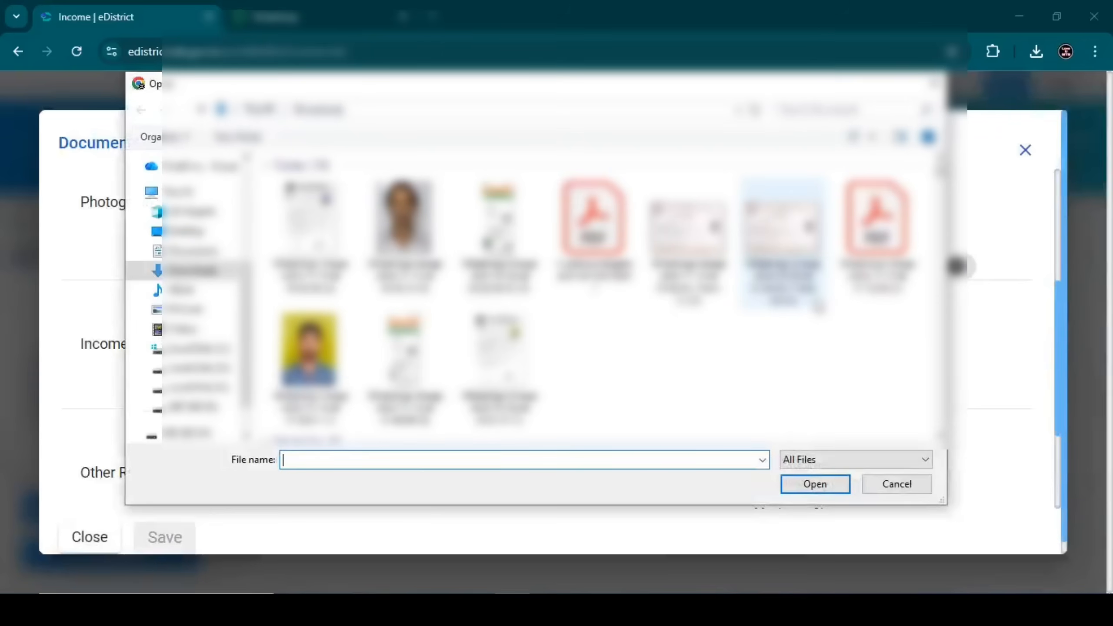
double_click(300, 240)
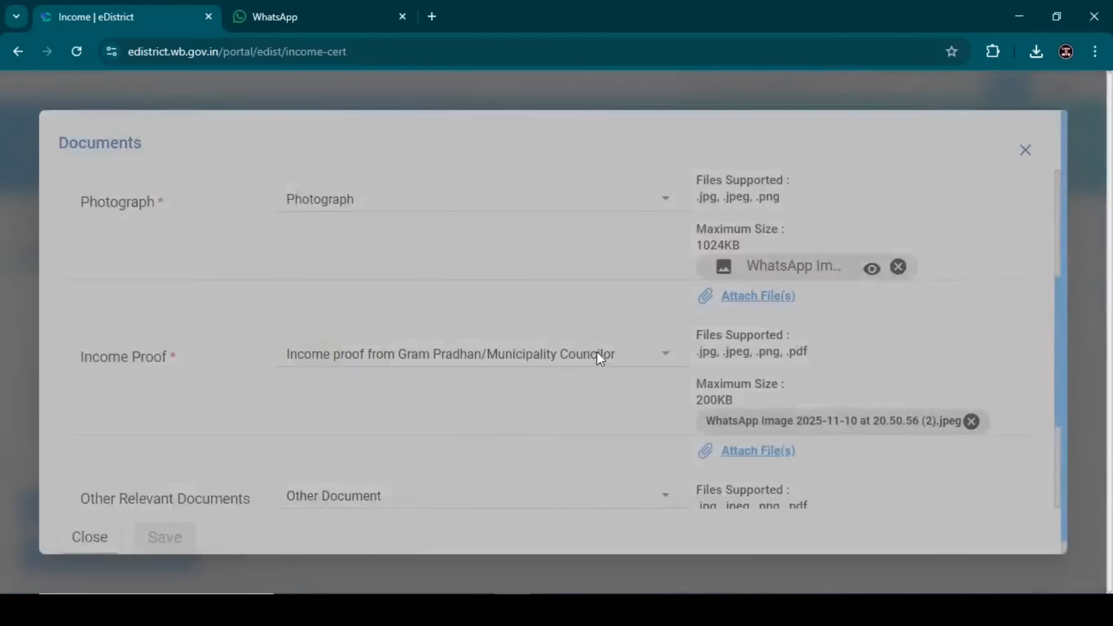
- Accept the declaration and save the uploaded documents
scroll(626, 346, down, 4)
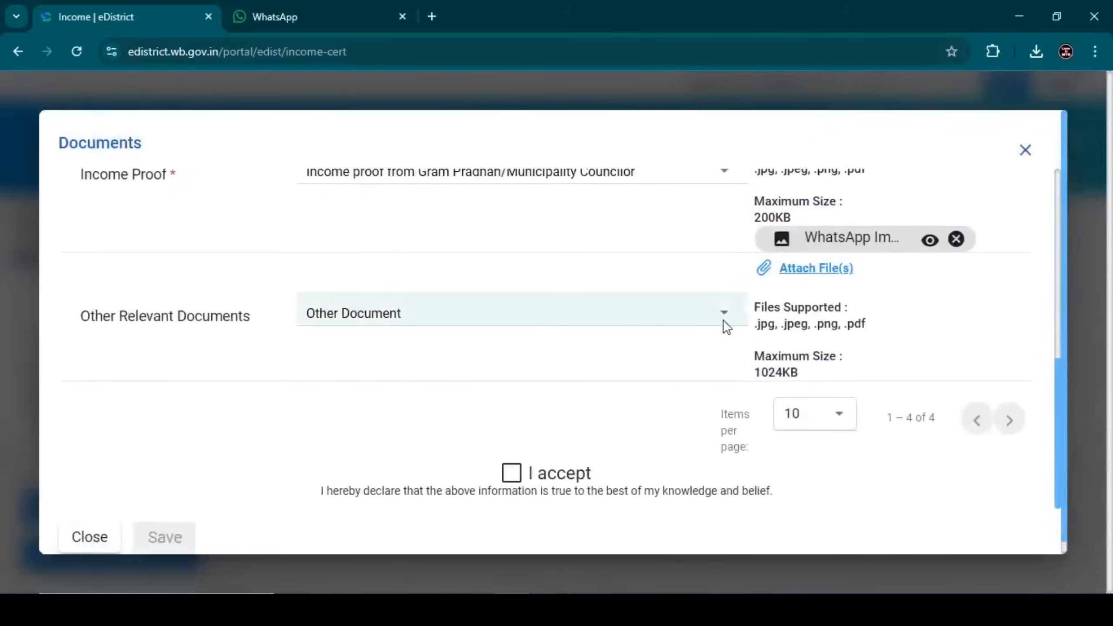
click(511, 472)
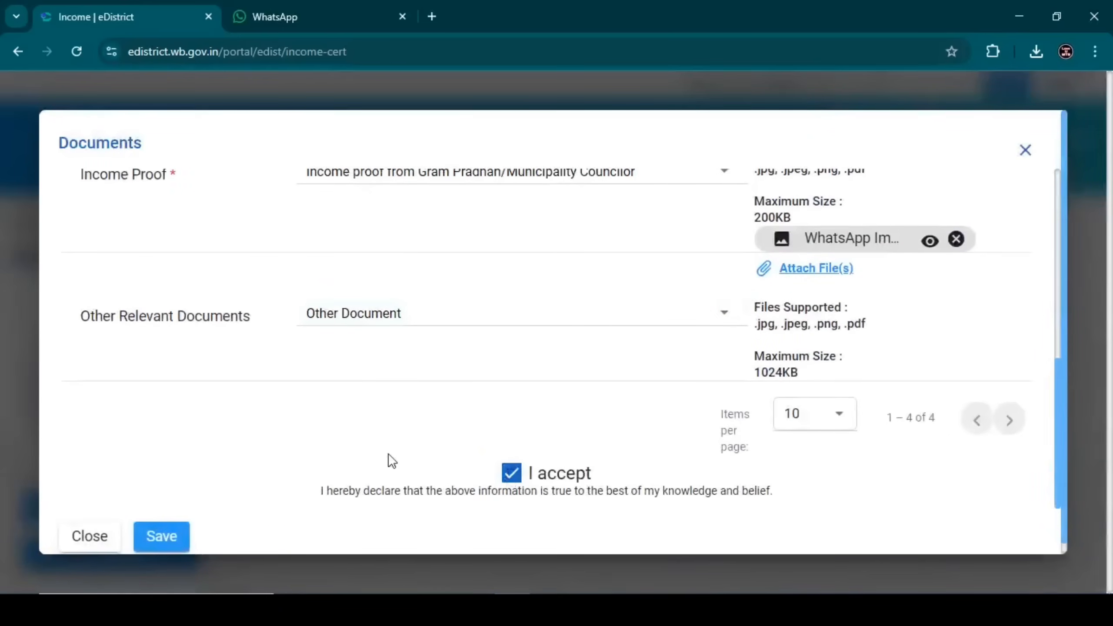
click(151, 543)
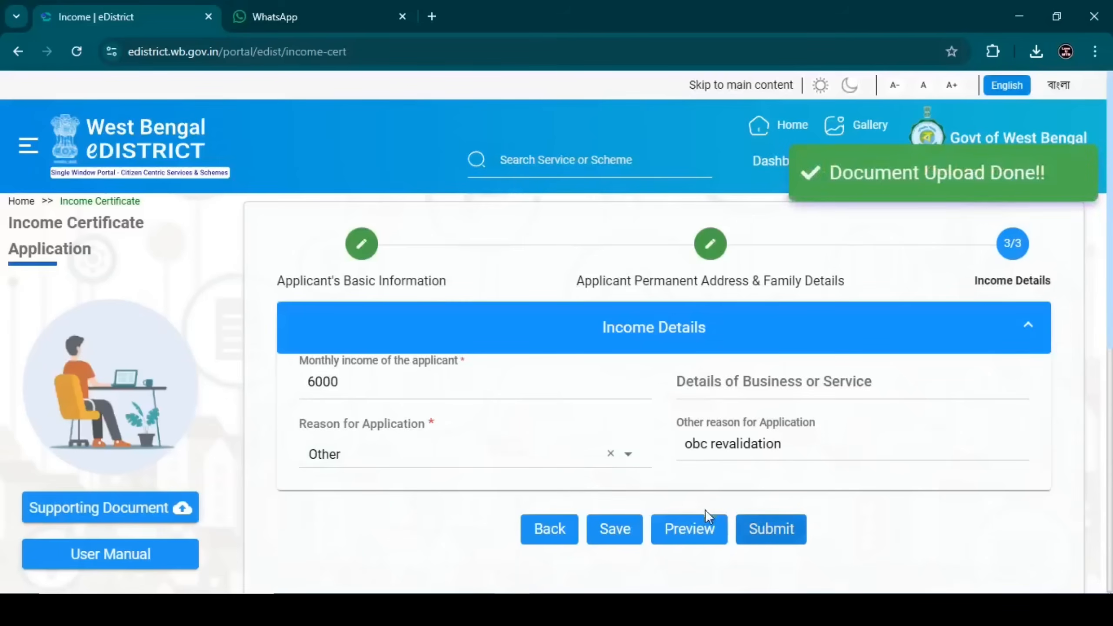
- Submit the Income Certificate application and download its acknowledgement PDF
click(772, 530)
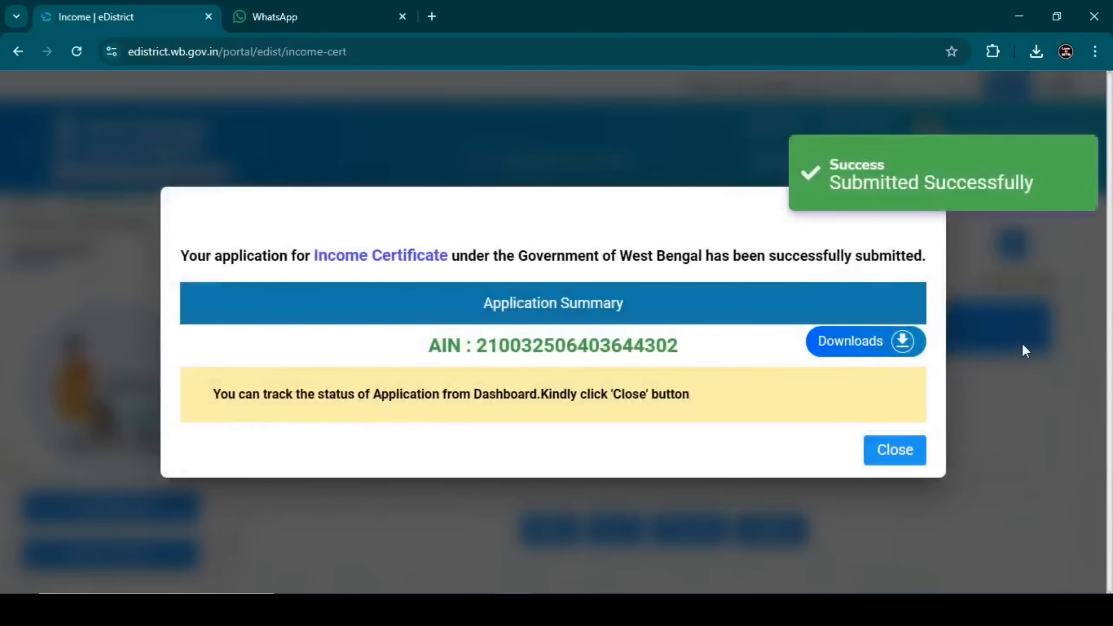
click(922, 344)
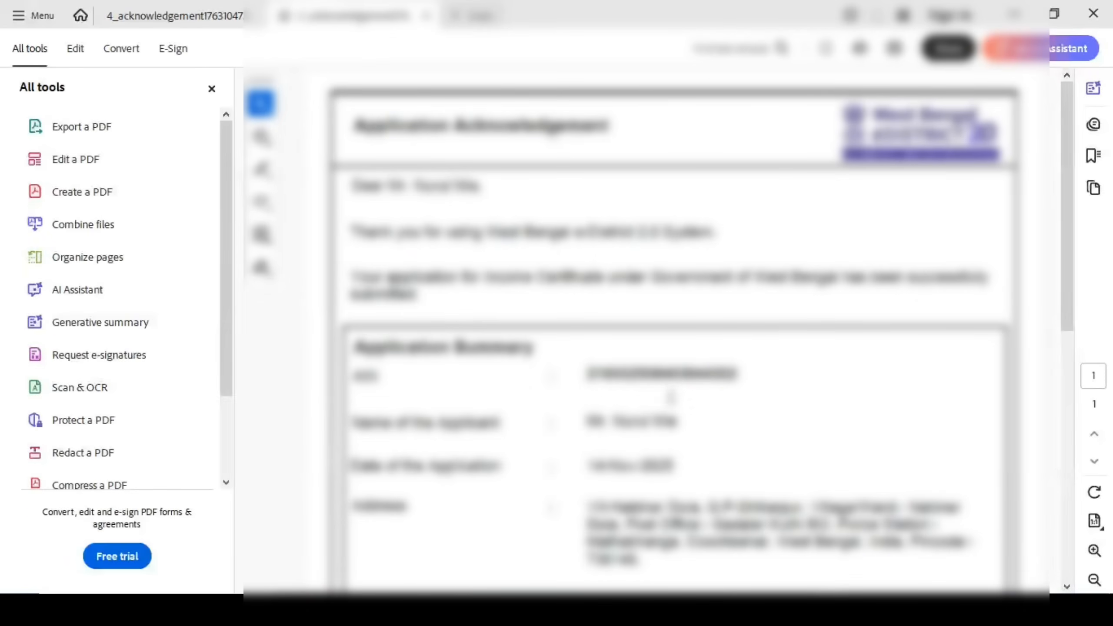
- Close the acknowledgement PDF in Acrobat, choosing Save at the changes prompt
scroll(674, 392, down, 5)
scroll(674, 390, up, 5)
click(1093, 14)
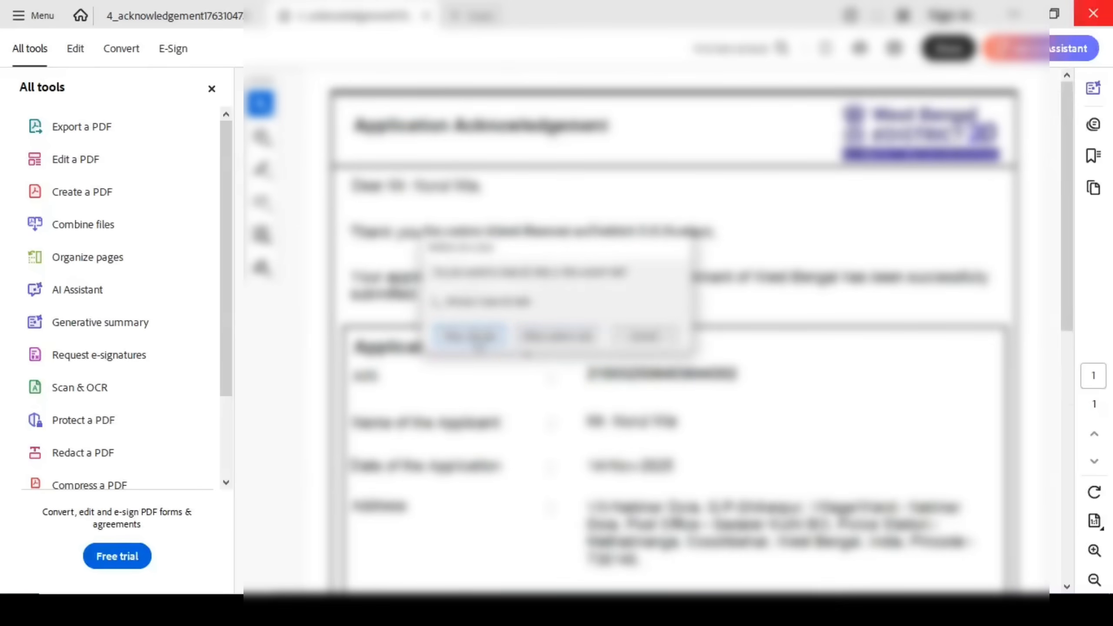
click(469, 336)
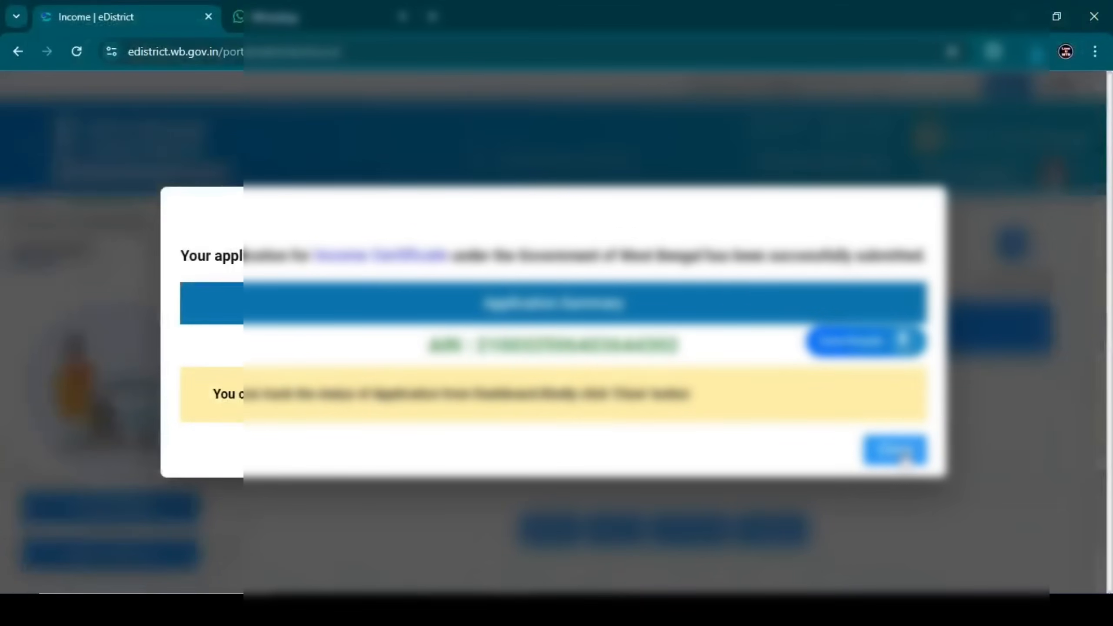
- Dismiss the success message, then preview the approved Income Certificate from its dashboard row
click(896, 450)
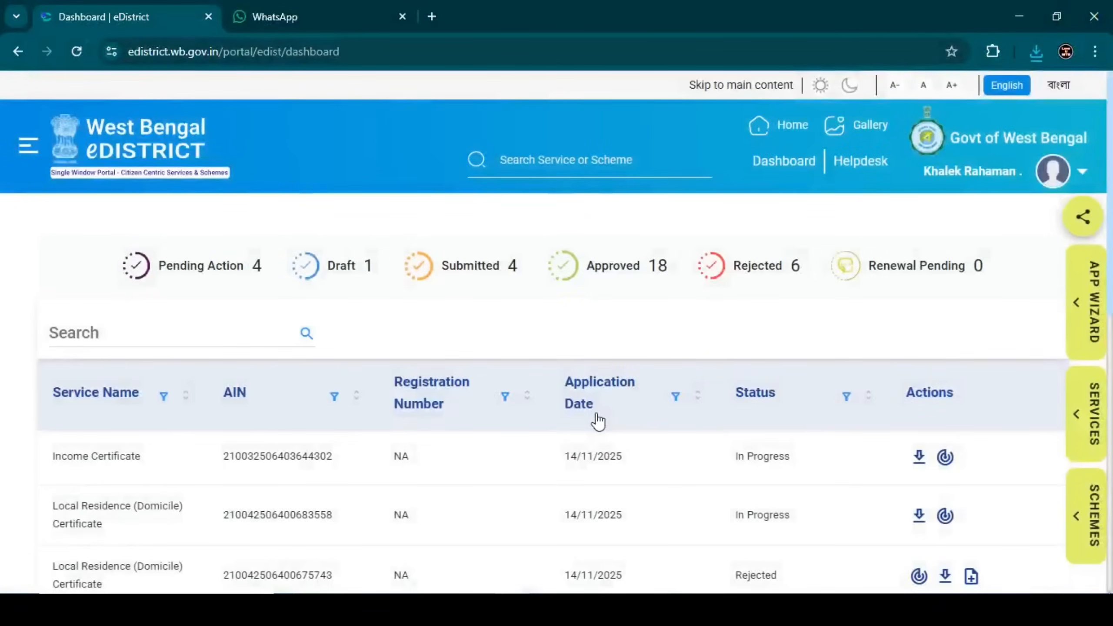
scroll(597, 421, down, 5)
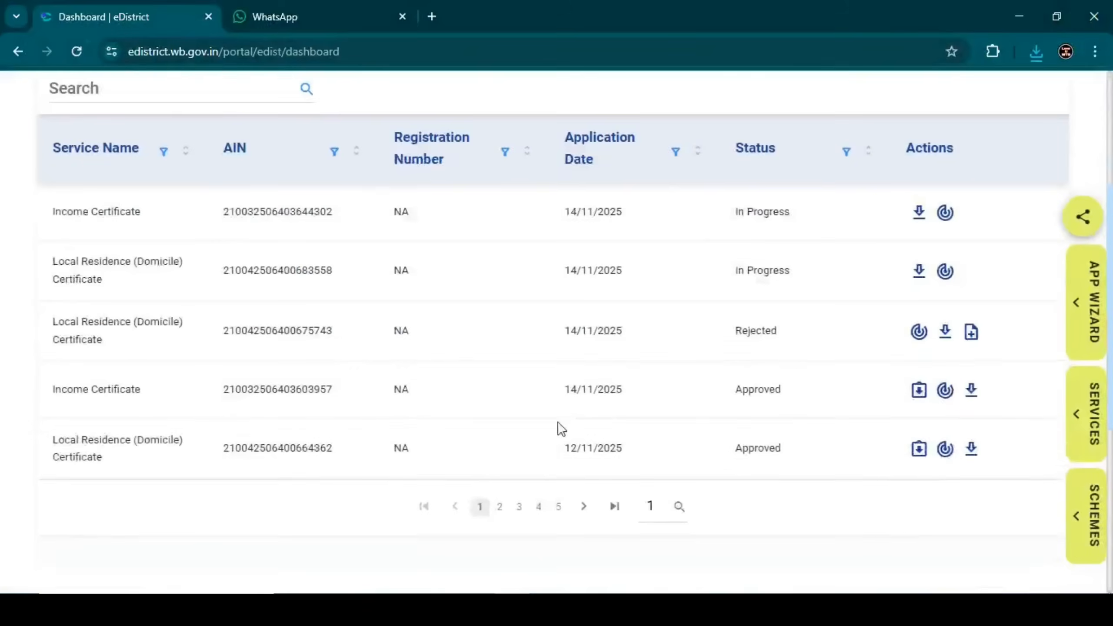
drag(65, 399, 967, 407)
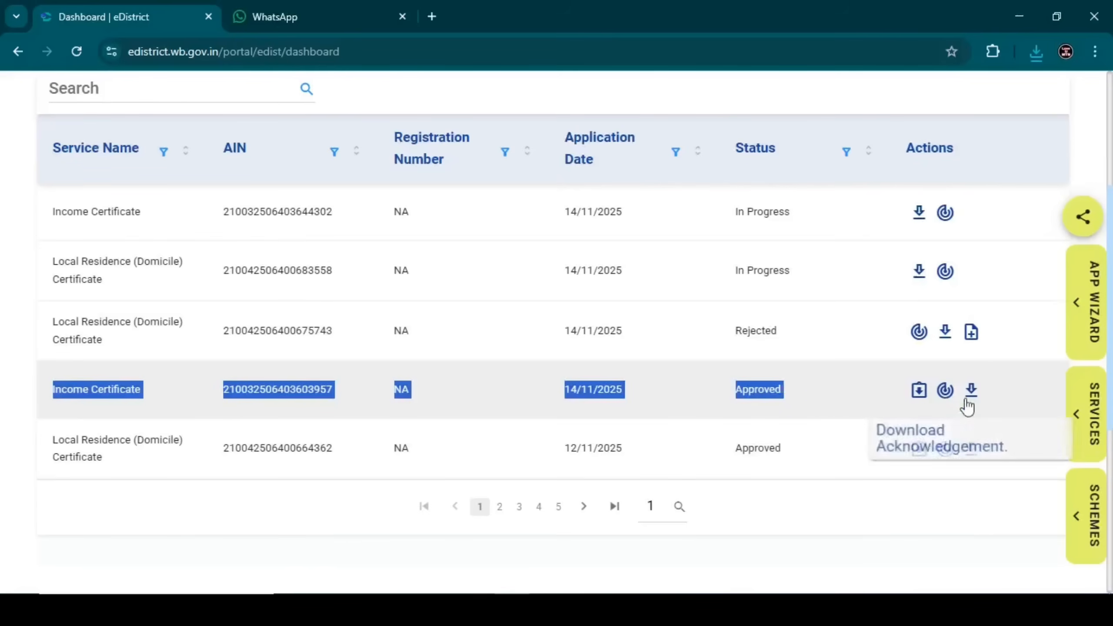
click(771, 395)
mouse_move(781, 392)
mouse_down()
mouse_move(747, 391)
mouse_move(778, 391)
mouse_up()
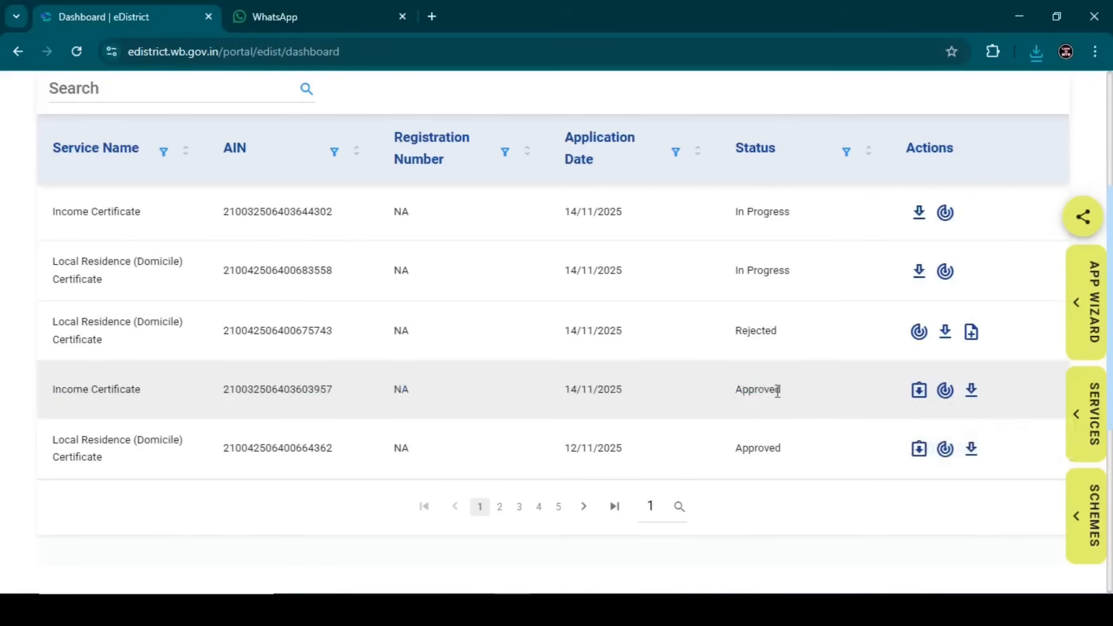
click(919, 389)
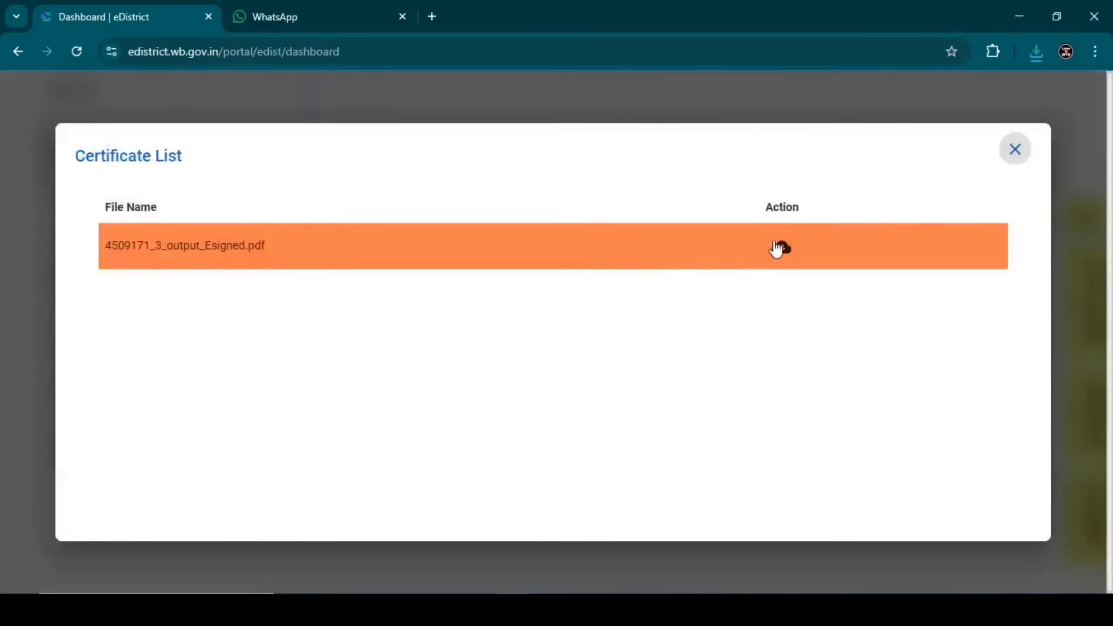
click(779, 248)
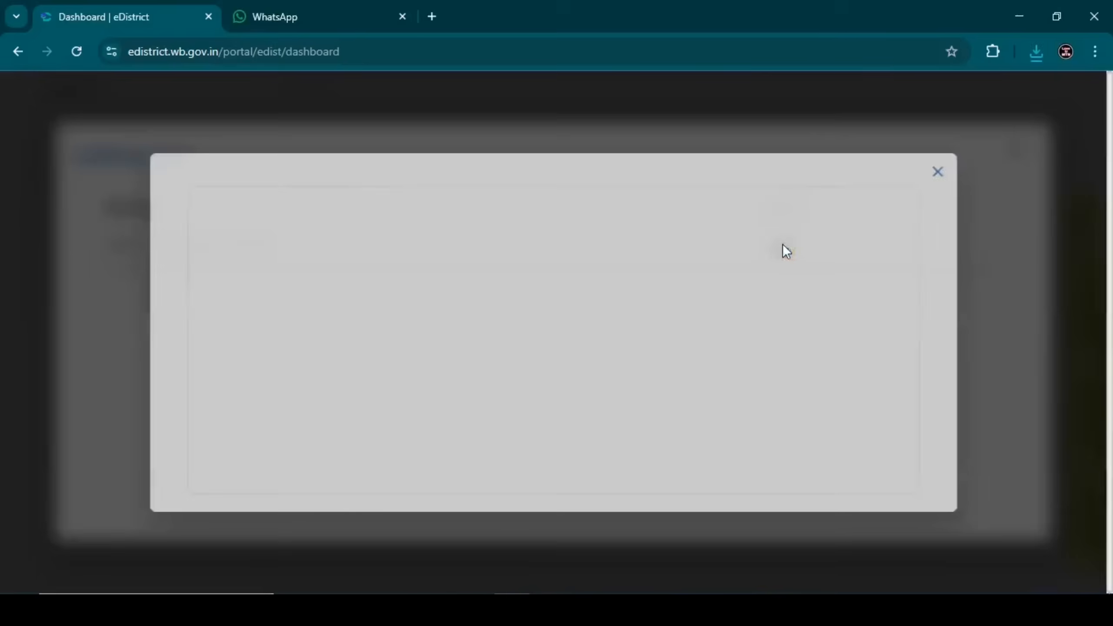